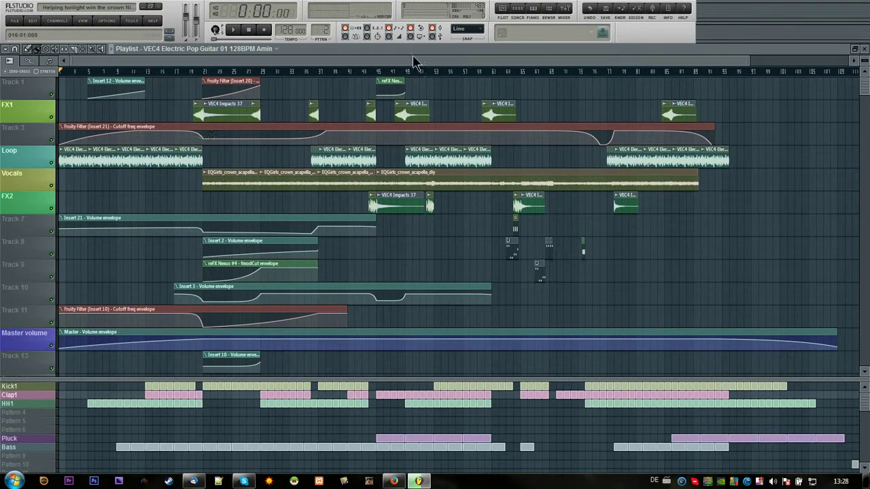
Step: Enlarge the opening bars of the playlist, and look through the mixer's Insert, Vocals, Guitar Loop and Master tracks
drag(746, 60, 182, 63)
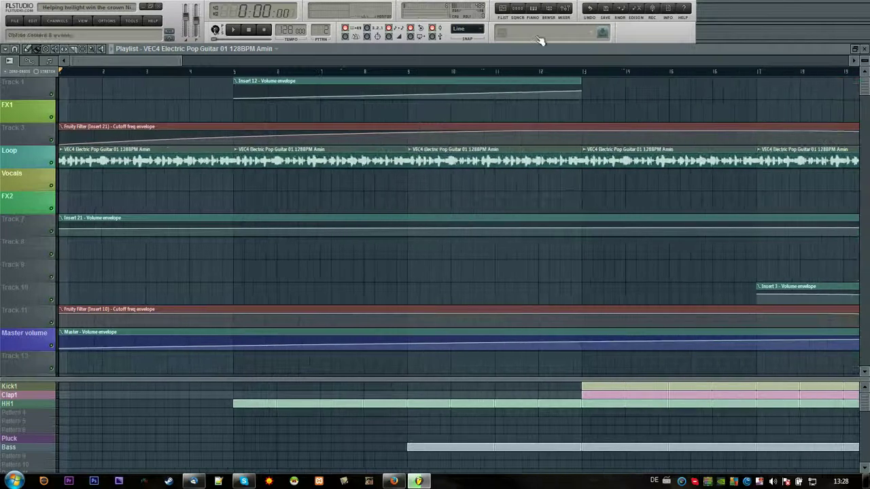
click(569, 9)
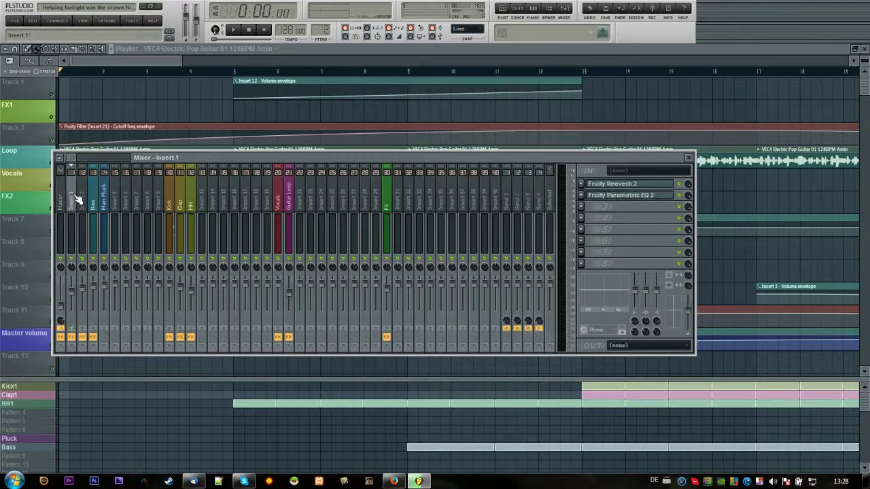
click(203, 200)
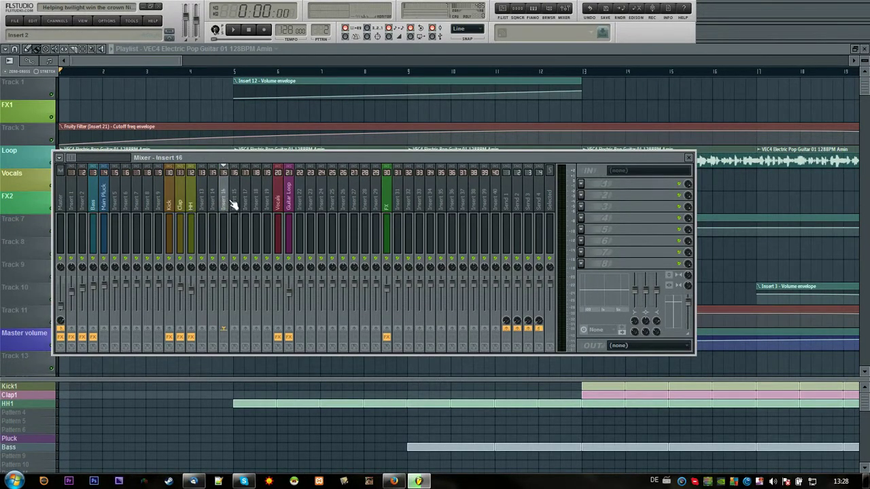
click(277, 207)
click(288, 197)
click(279, 207)
drag(277, 207, 61, 197)
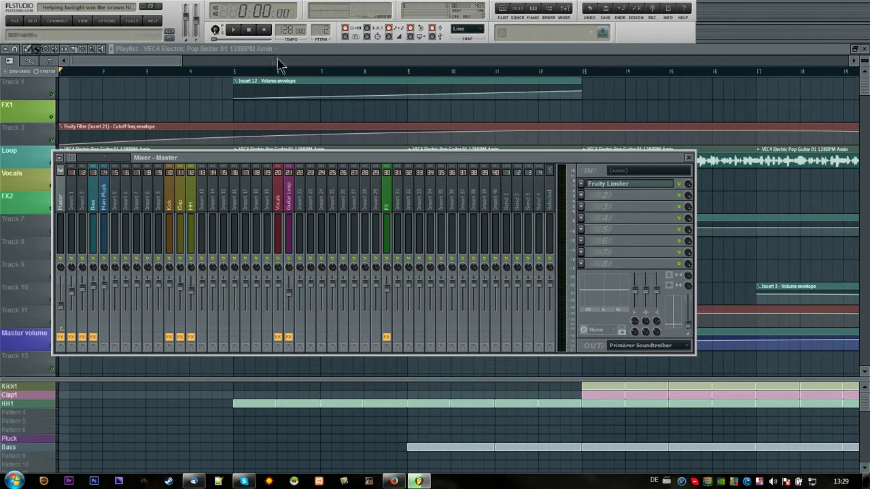
key(F9)
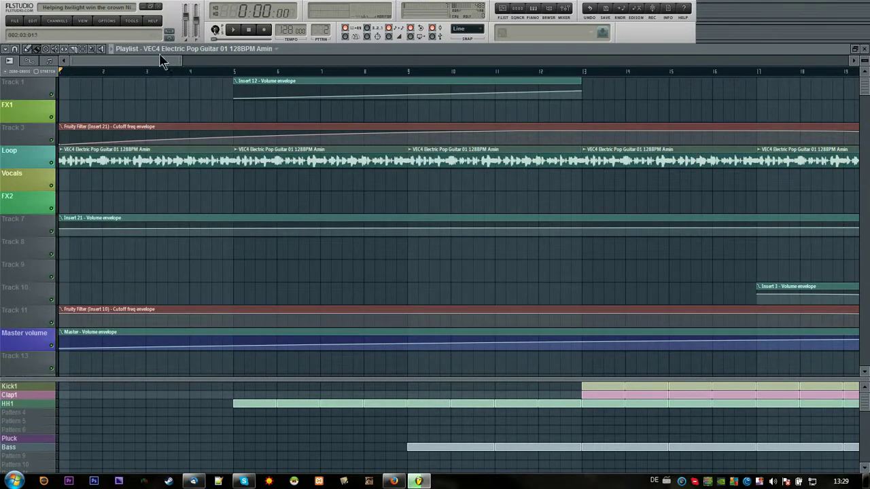
Step: Select the first four bars of the playlist, view the guitar loop clip's channel settings, and play the selection
drag(180, 57, 157, 58)
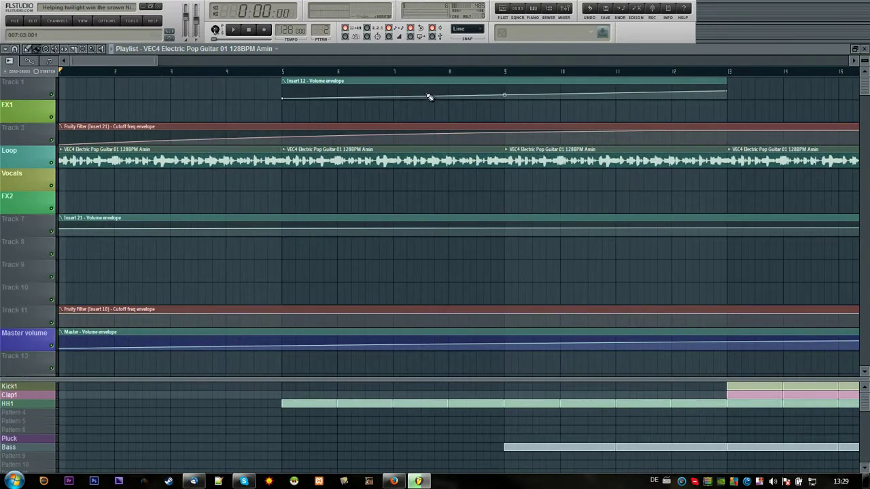
drag(158, 59, 35, 73)
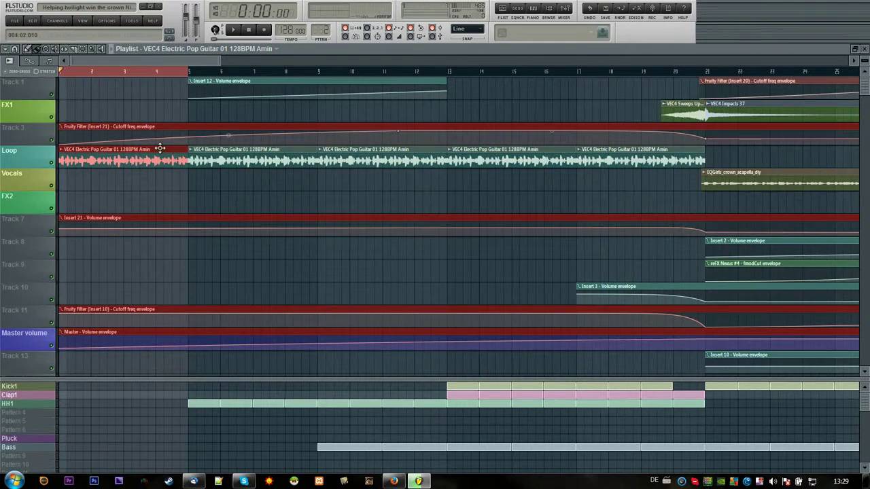
double_click(141, 156)
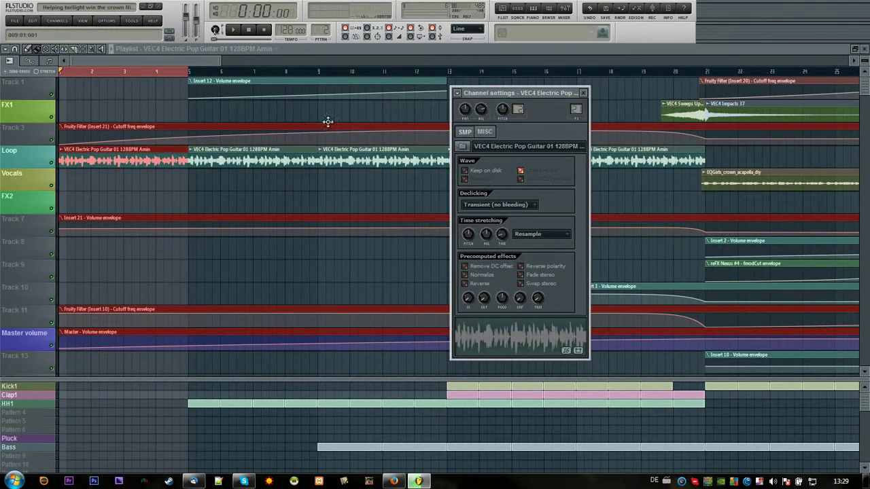
key(space)
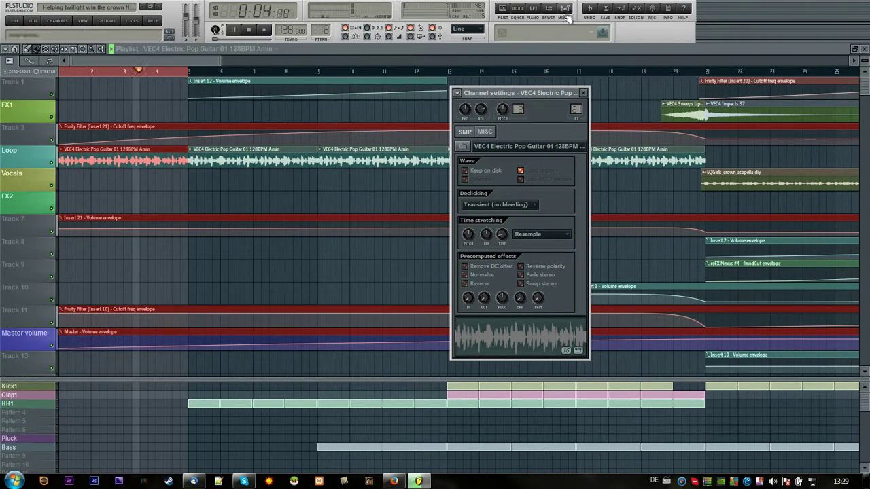
key(Escape)
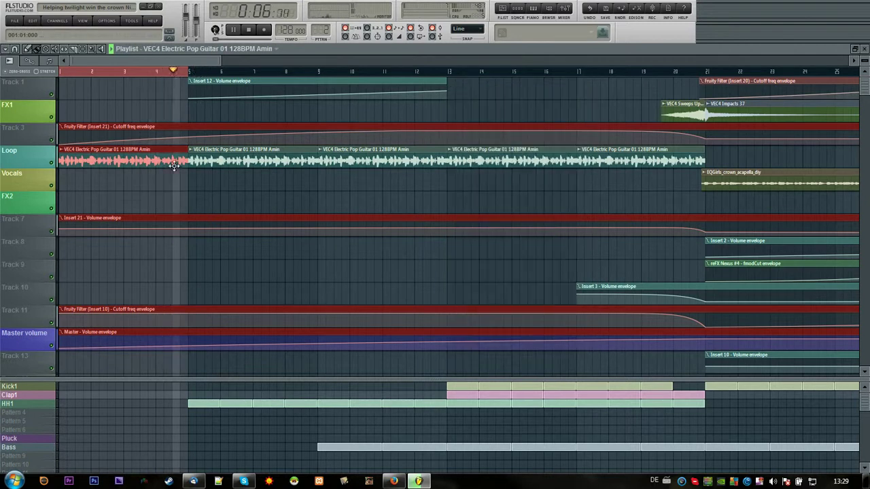
key(space)
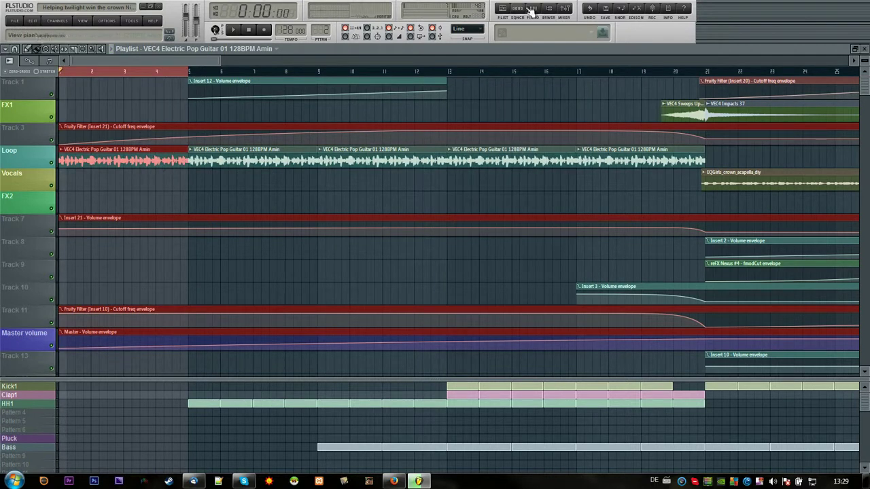
Step: Play the selected bars and open the Fruity Filter on the Guitar Loop mixer track
click(564, 9)
drag(353, 163, 519, 143)
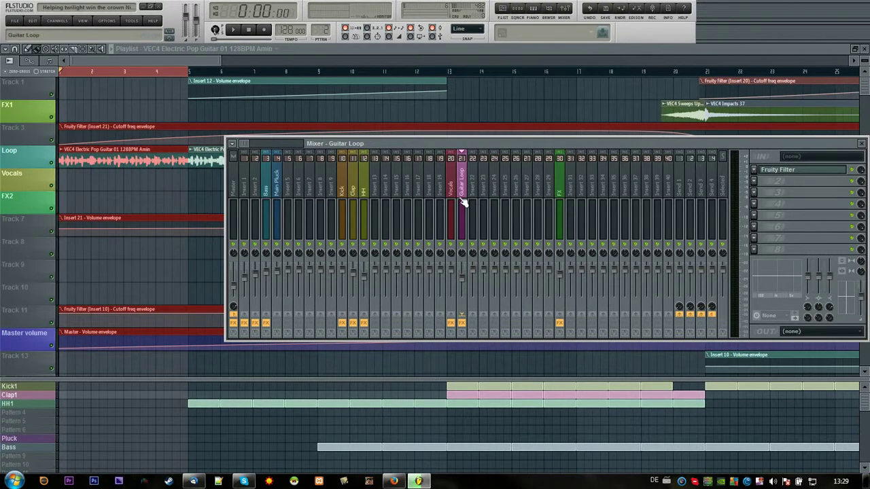
key(space)
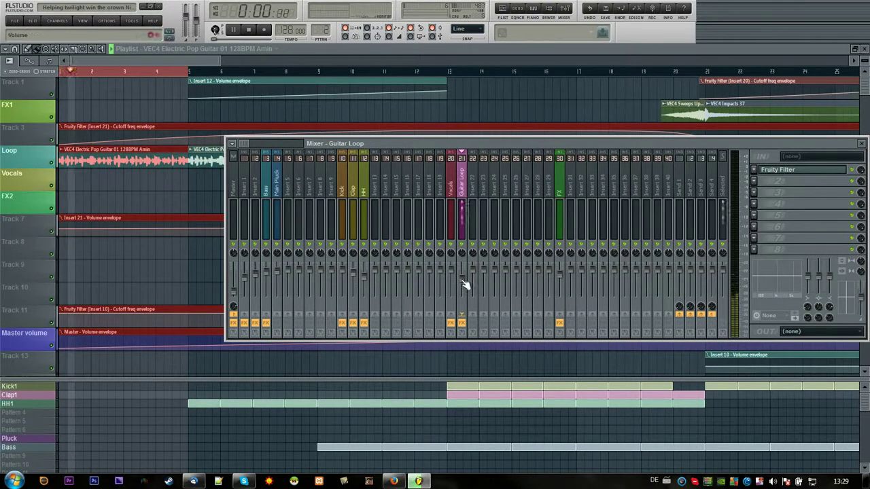
click(781, 171)
drag(109, 121, 287, 99)
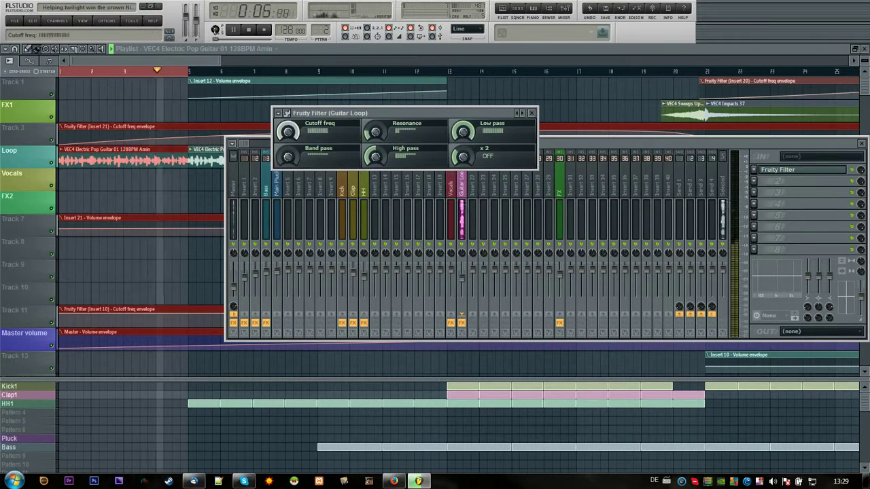
Step: Restart playback and sweep the Guitar Loop filter's cutoff frequency up and down to hear its effect
key(space)
key(space)
drag(287, 133, 288, 102)
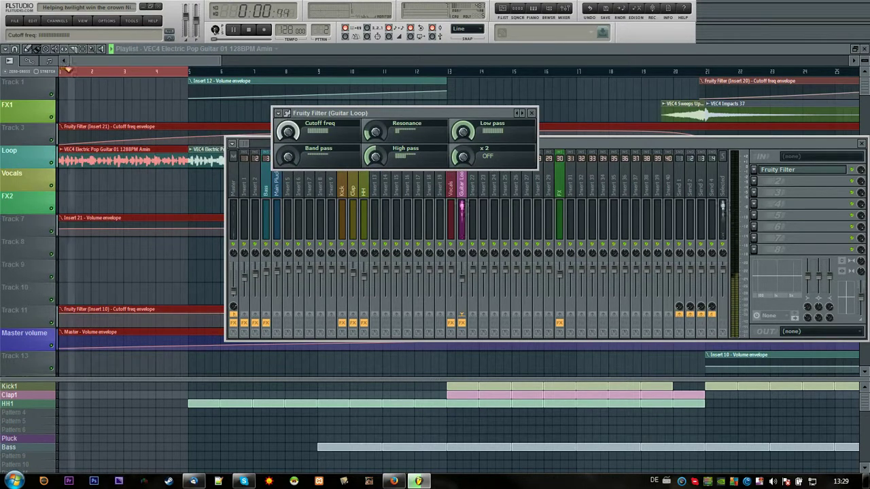
drag(288, 132, 288, 167)
drag(288, 133, 287, 114)
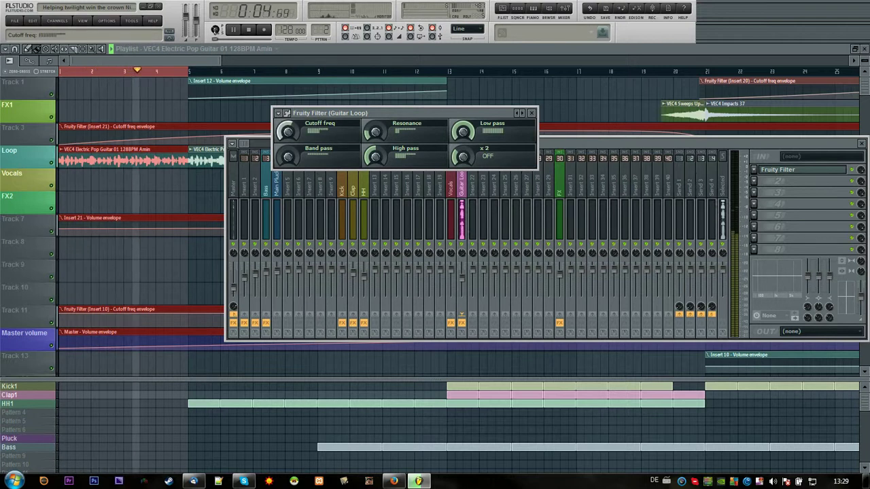
key(space)
Step: Play the arrangement from the start without the time selection, and view the HH1 pattern's steps in the channel rack
key(F12)
key(space)
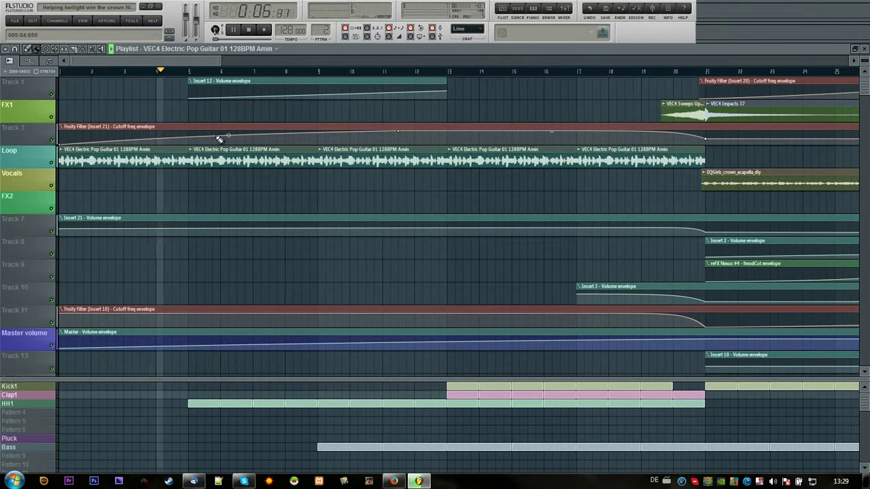
click(27, 403)
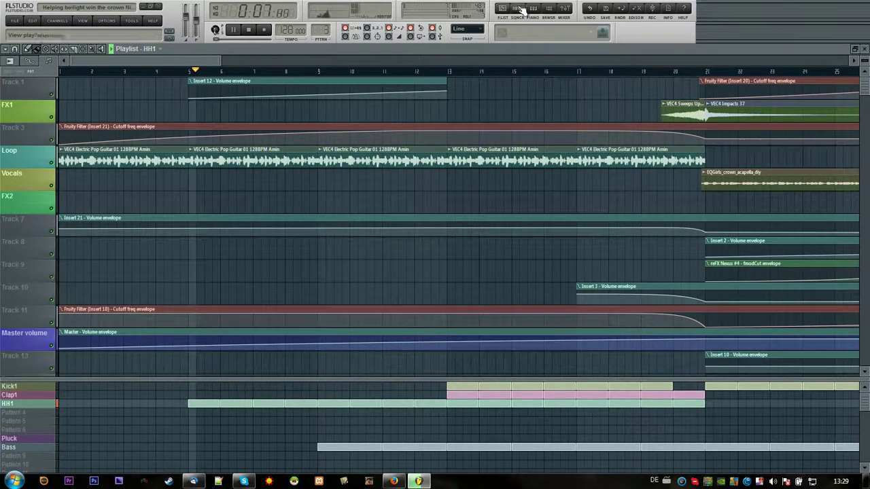
click(520, 8)
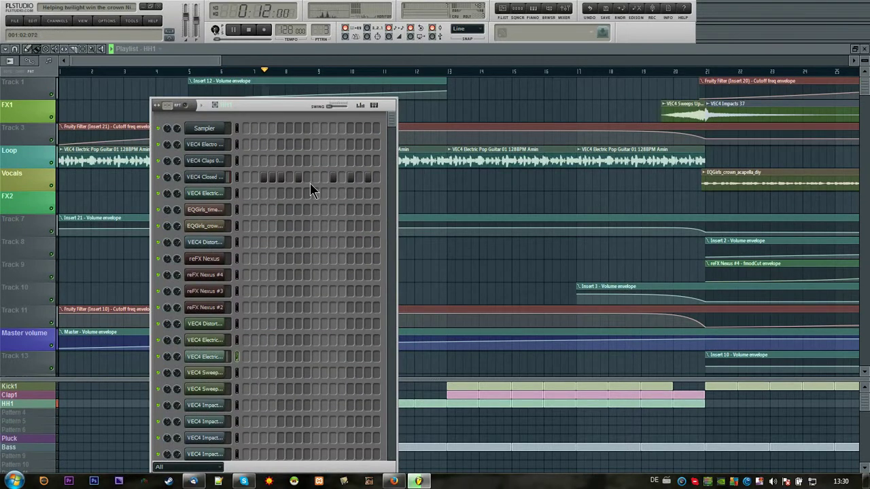
key(F6)
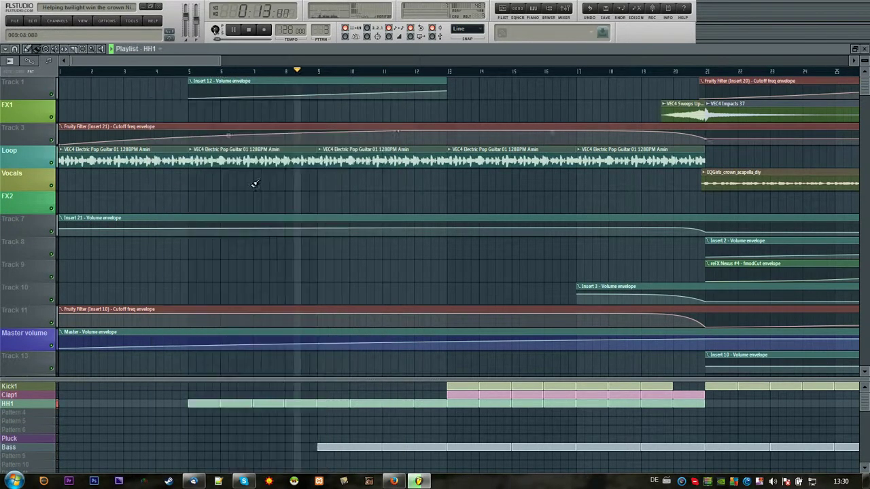
key(space)
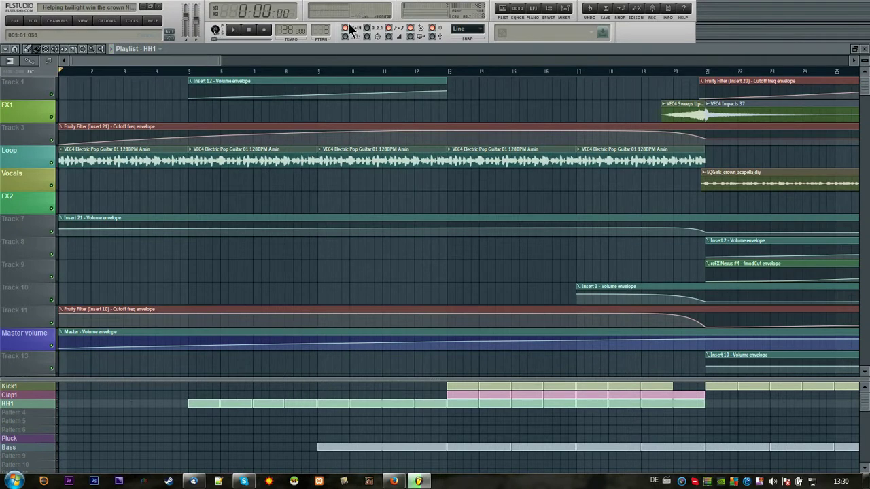
Step: Play the HH1 pattern on its own with the channel rack open, and raise the Master track's volume in the mixer
click(229, 30)
click(196, 72)
click(196, 72)
click(233, 30)
click(233, 29)
key(F6)
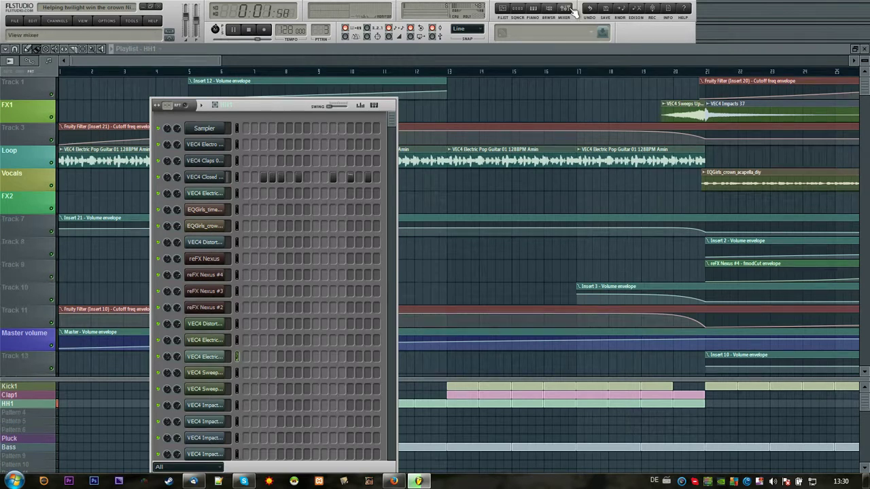
key(F9)
click(234, 292)
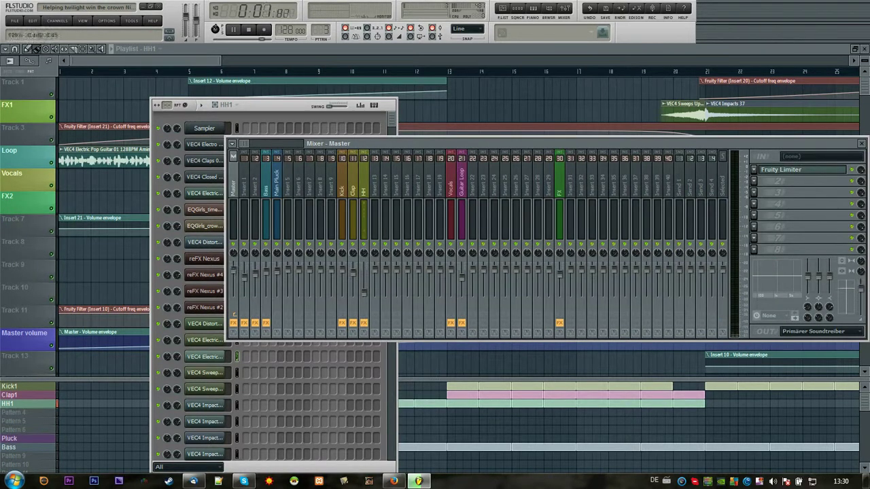
Step: Switch the channel rack to the Kick1 pattern and play it
click(264, 108)
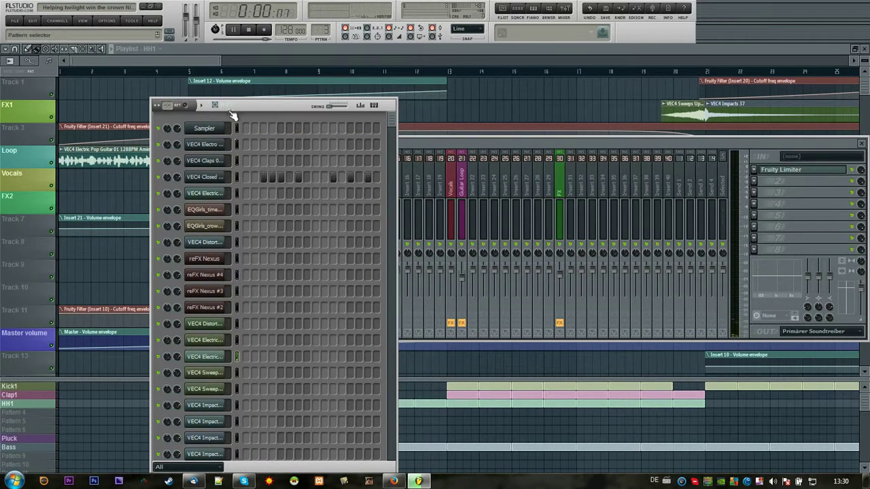
click(239, 107)
click(238, 114)
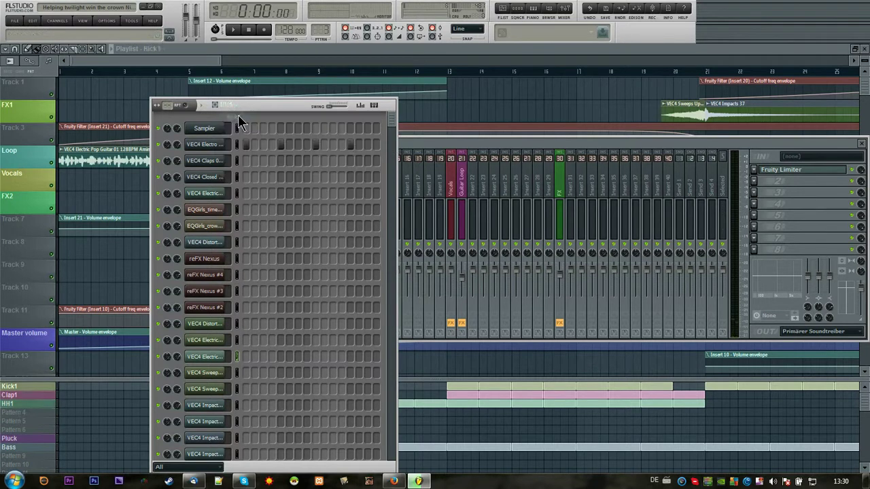
key(space)
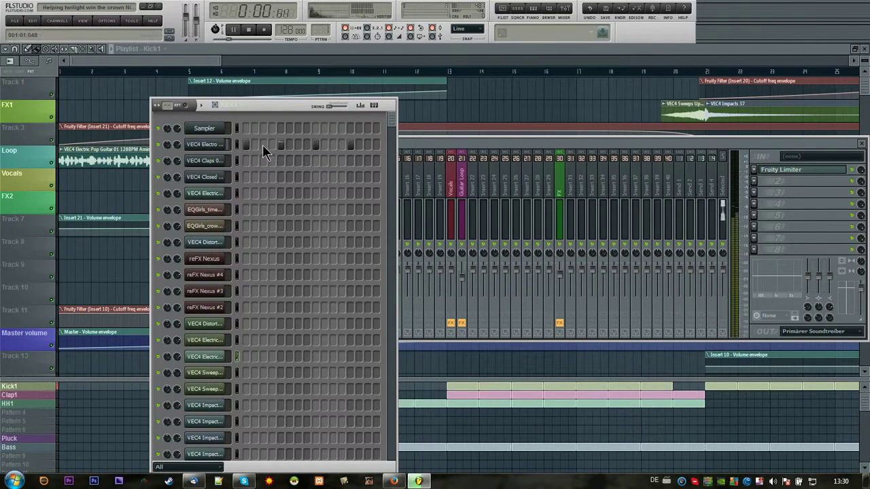
Step: Open Fruity Reeverb 2 on the Kick mixer track, raise its wet level, and listen to the kick
click(418, 142)
click(345, 189)
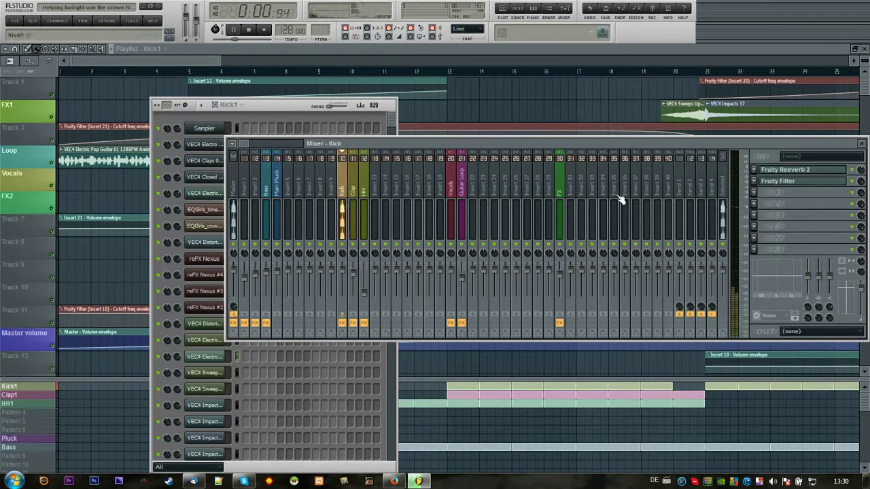
click(791, 175)
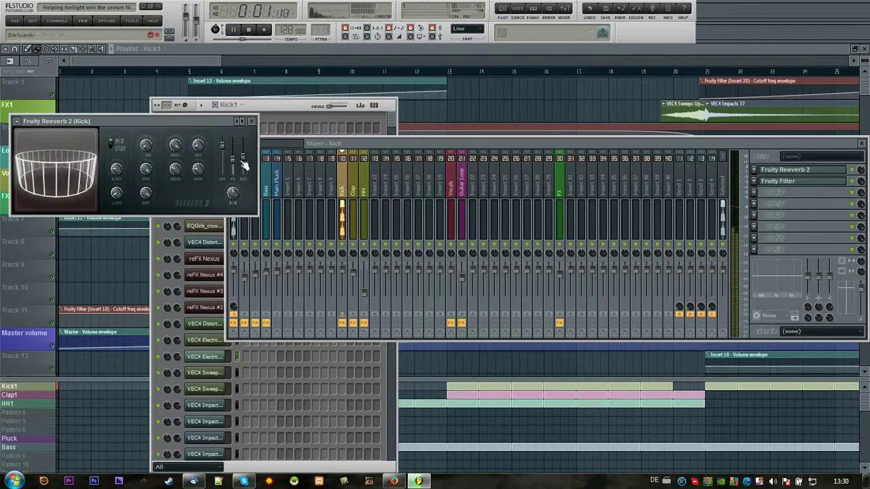
mouse_move(243, 173)
mouse_down()
mouse_move(243, 142)
mouse_move(243, 156)
mouse_up()
key(space)
key(space)
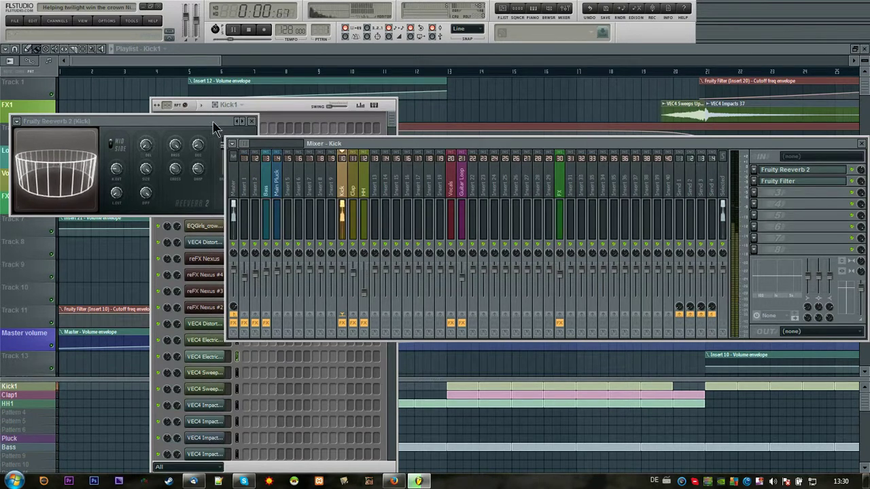
drag(218, 124, 234, 266)
Step: Open the Fruity Filter on the Kick mixer track and raise its cutoff frequency during playback
click(788, 181)
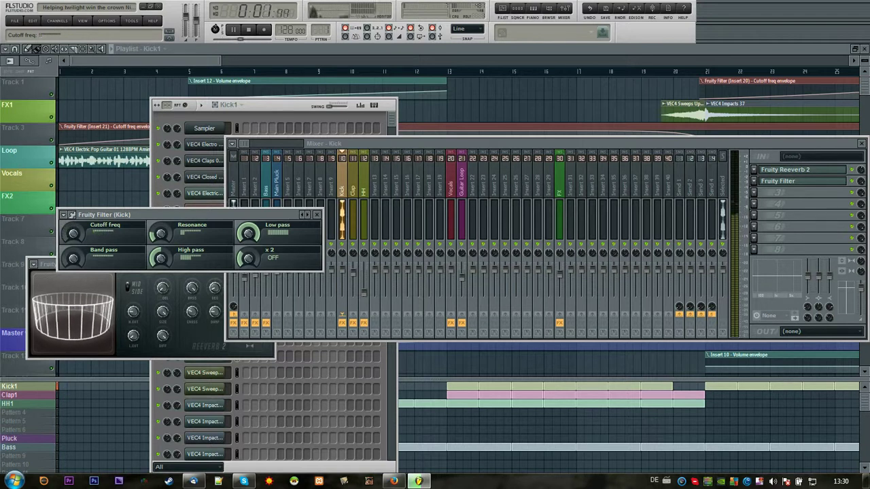
drag(72, 233, 72, 192)
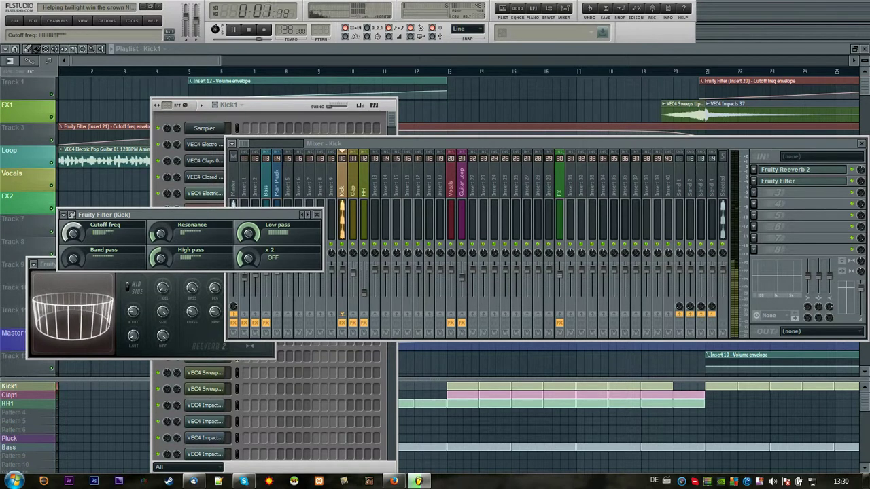
key(space)
Step: Switch the channel rack to the Clap1 pattern and play it
click(287, 112)
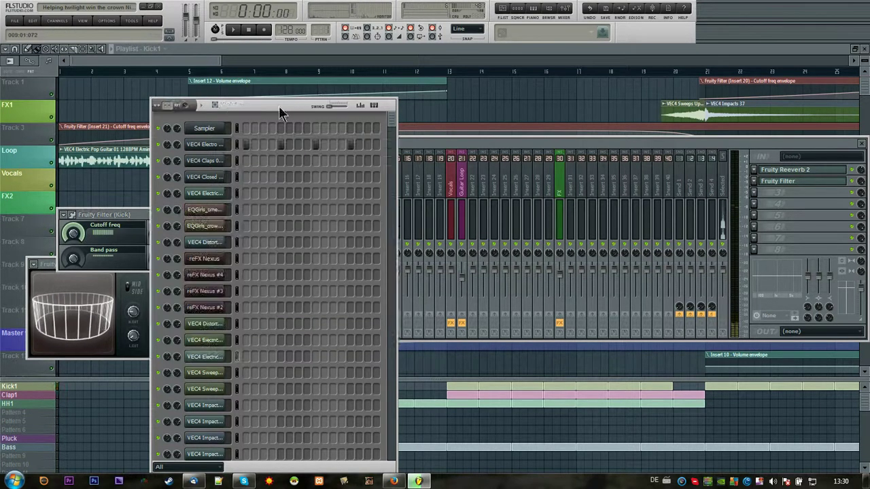
click(227, 105)
click(240, 123)
key(space)
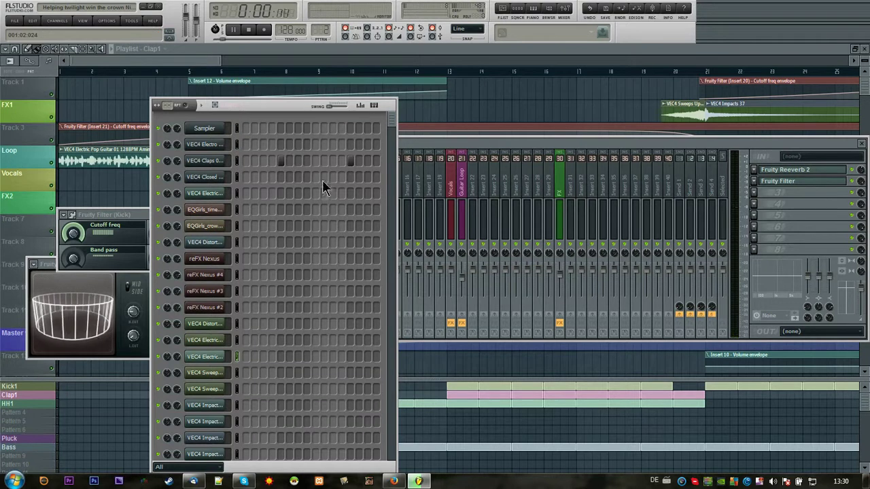
Step: Open Fruity Reeverb 2 on the Clap mixer track and raise its wet level during playback
click(434, 146)
click(354, 185)
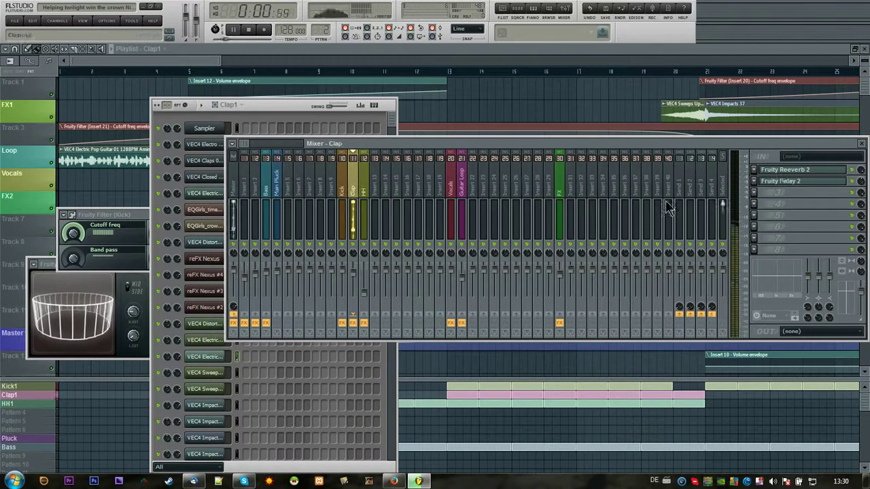
click(784, 170)
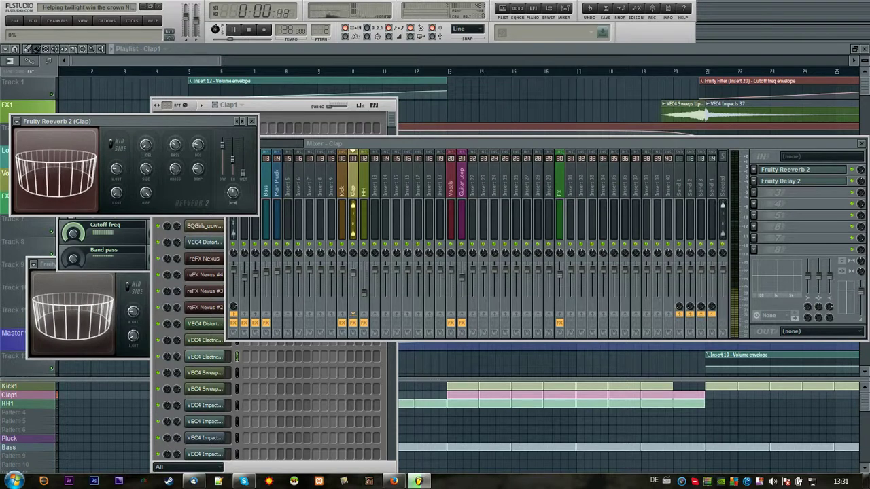
drag(243, 172, 242, 149)
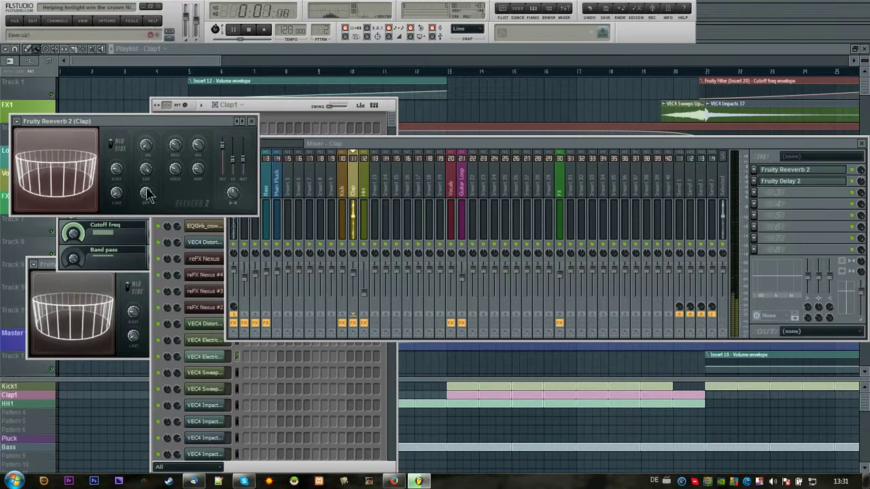
Step: View Fruity Delay 2 on the Clap mixer track, close the open effect windows and stop playback
click(822, 184)
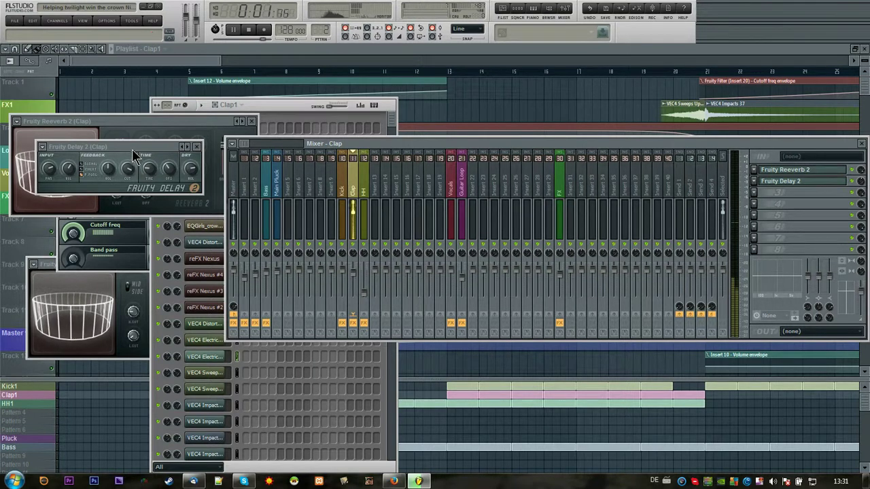
click(235, 129)
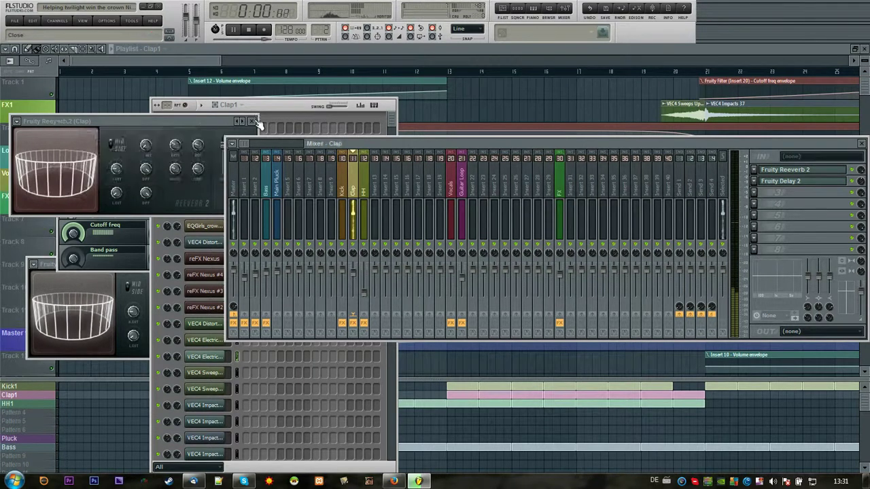
click(250, 121)
click(144, 223)
click(316, 215)
click(267, 264)
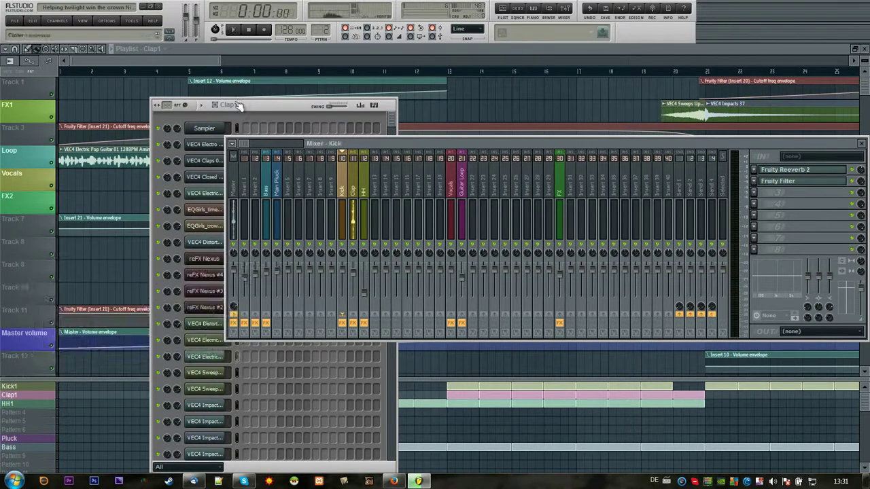
Step: Switch the channel rack to the HH1 pattern and play it
click(239, 109)
click(239, 139)
key(space)
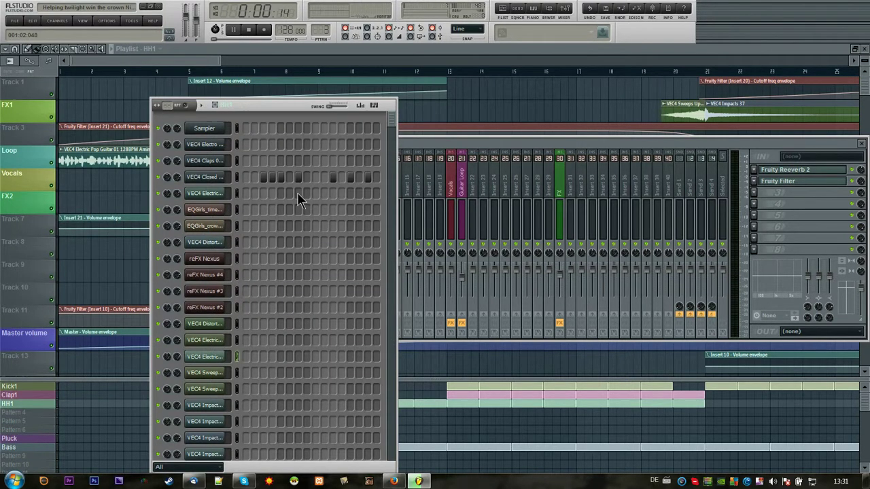
Step: Raise the volume of the HH mixer track and bypass its reverb, delay and filter effects
click(221, 181)
click(604, 155)
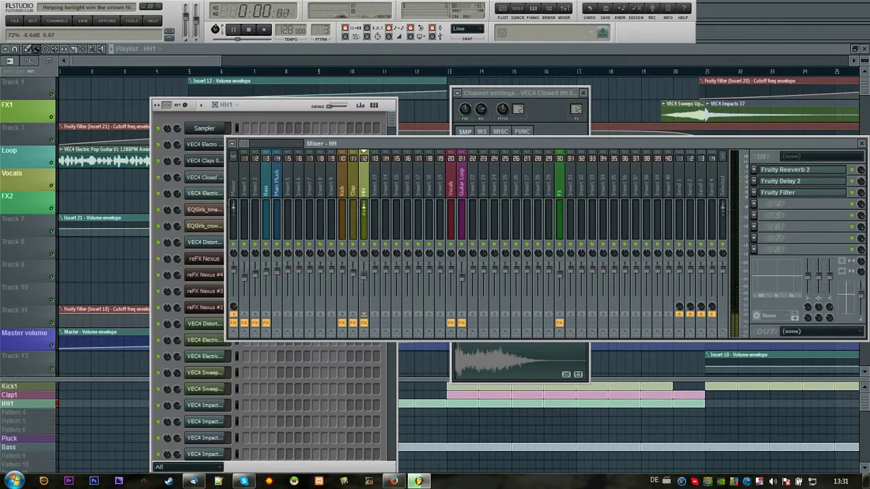
click(792, 170)
click(853, 170)
click(852, 181)
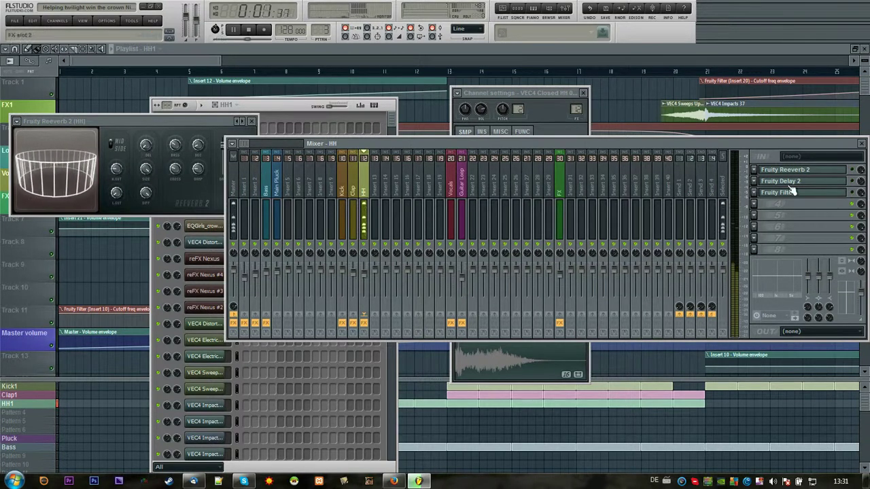
Step: Re-enable Fruity Reeverb 2 and Fruity Delay 2 on the HH mixer track in turn, opening each effect's settings
click(835, 172)
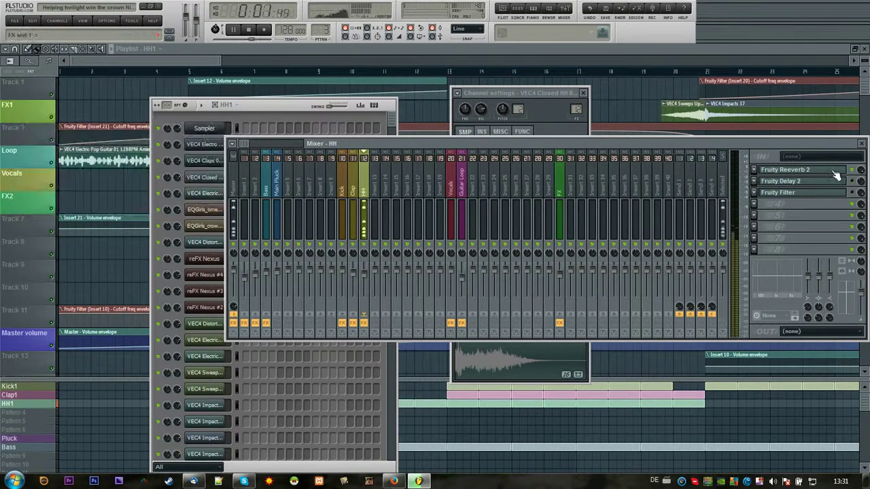
click(788, 174)
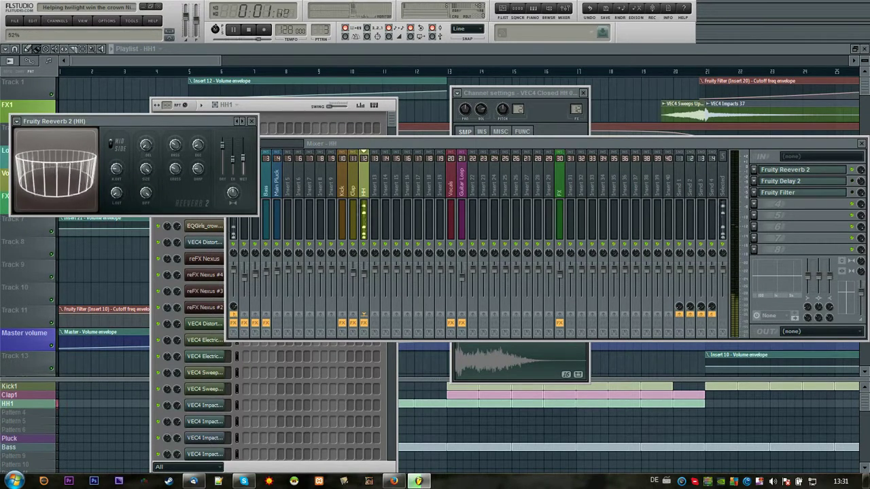
click(843, 181)
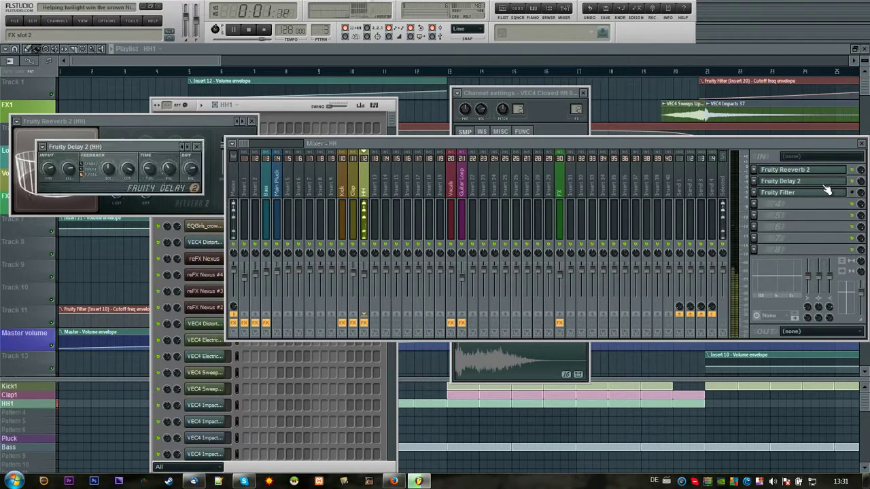
click(197, 147)
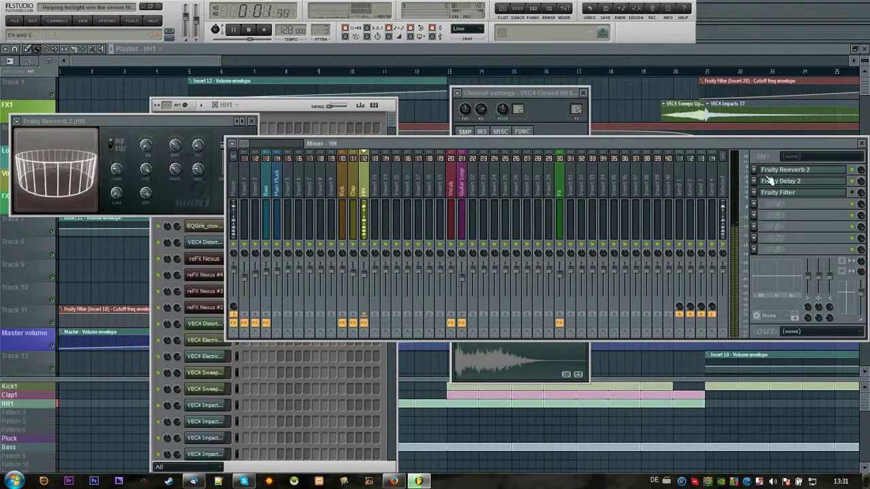
click(839, 182)
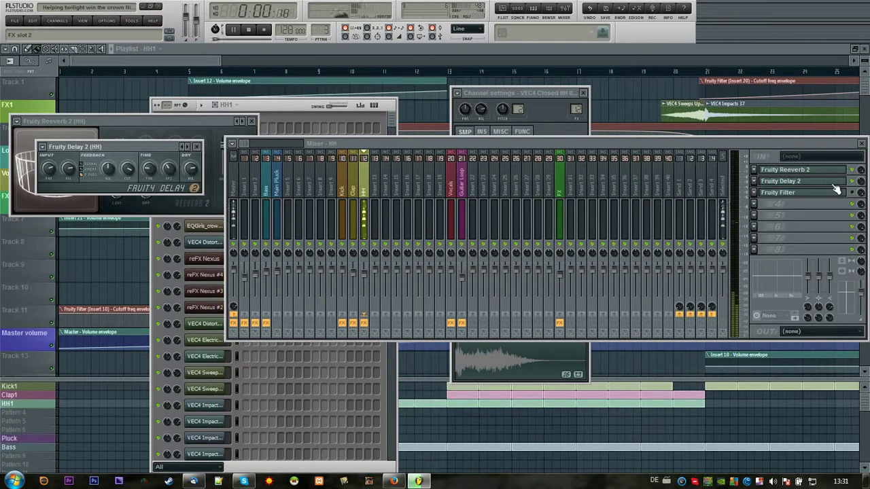
Step: Re-enable Fruity Filter on the HH mixer track, raise its cutoff frequency and stop playback
click(852, 192)
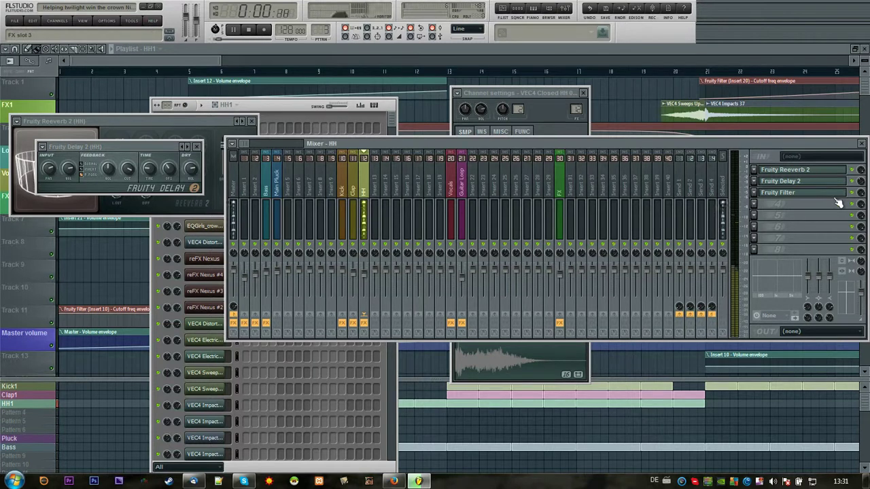
click(839, 197)
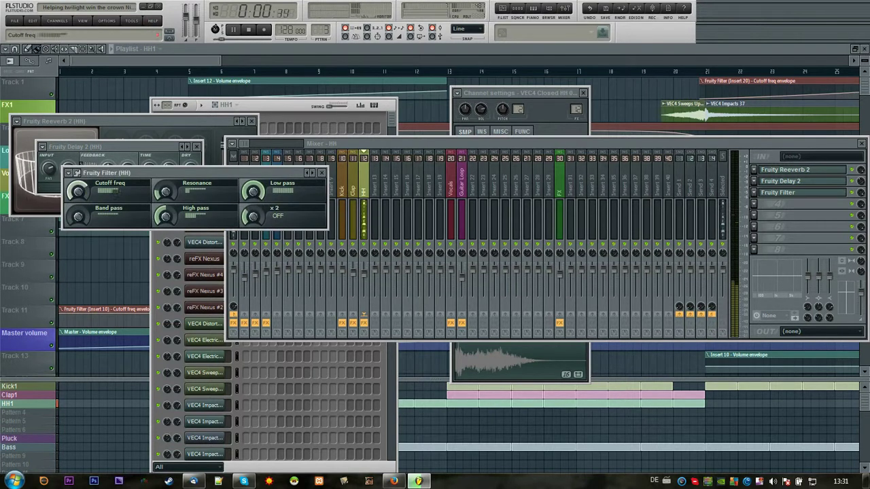
mouse_move(78, 191)
mouse_down()
mouse_move(78, 221)
mouse_move(77, 183)
mouse_up()
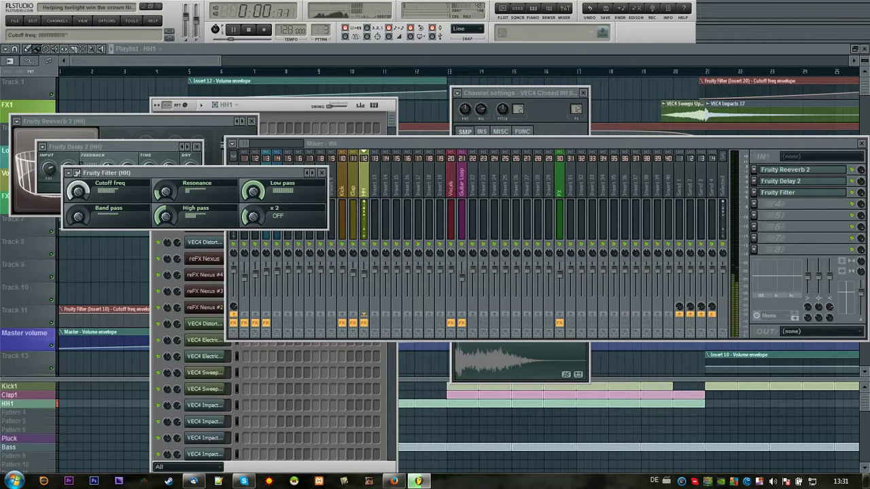
key(space)
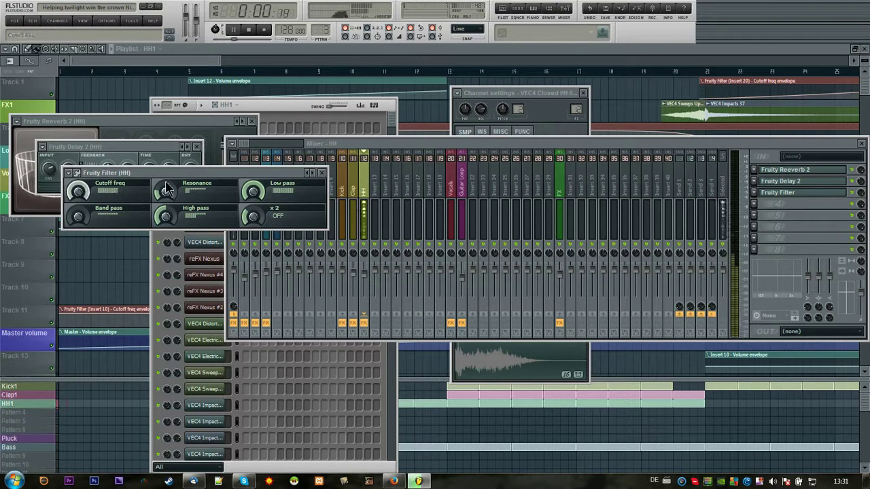
Step: Show the Pluck pattern in the channel rack and switch to the Bass pattern
click(406, 148)
click(274, 108)
click(228, 105)
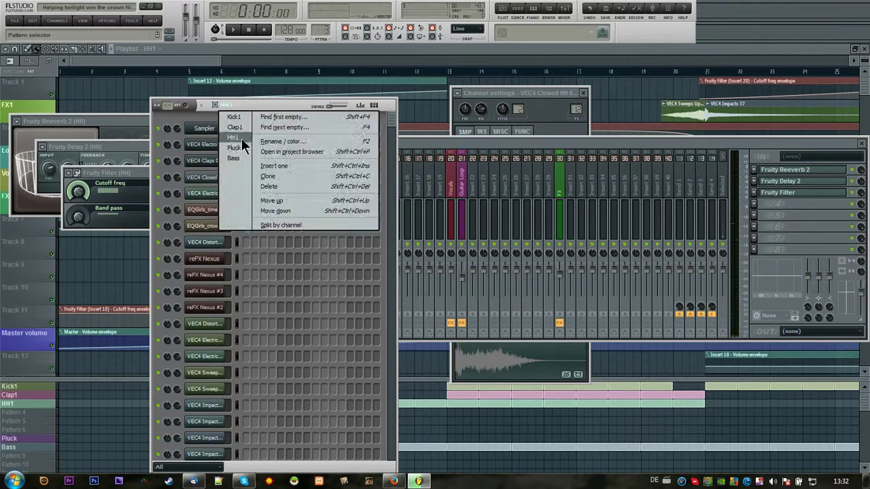
click(241, 146)
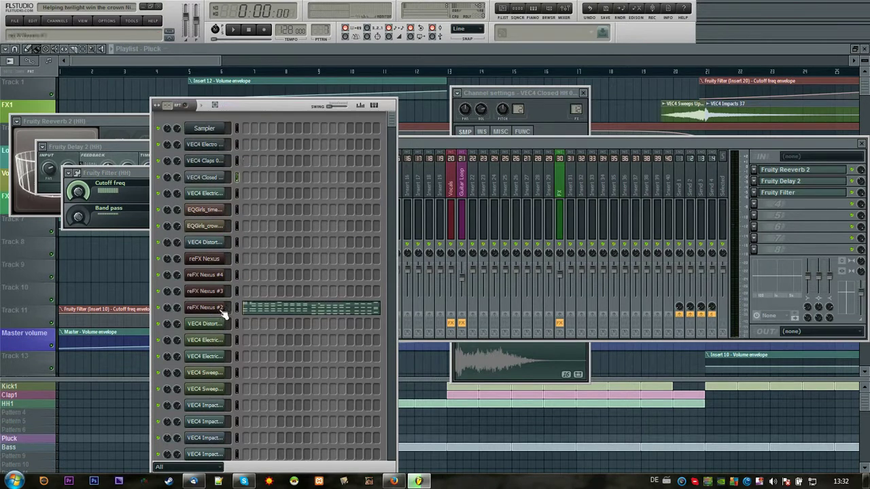
click(233, 103)
click(236, 160)
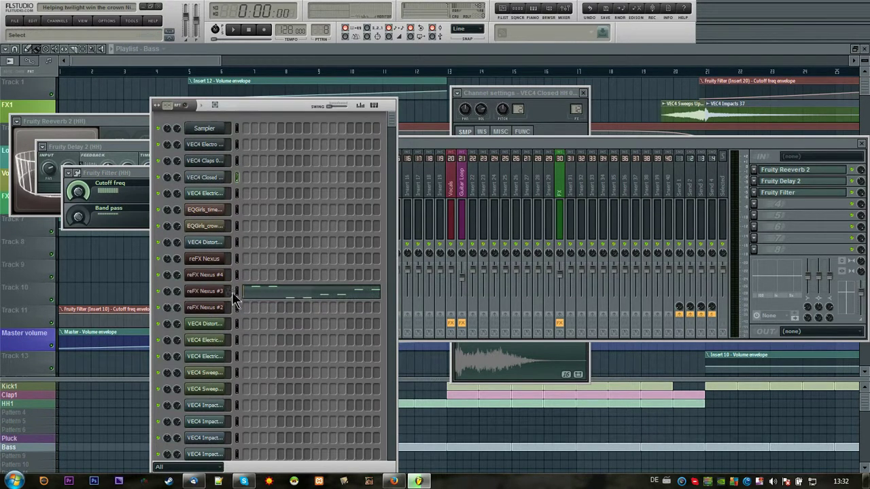
Step: Open the reFX Nexus #3 instrument and its bass notes in the piano roll, and play the whole pattern
click(213, 295)
click(297, 103)
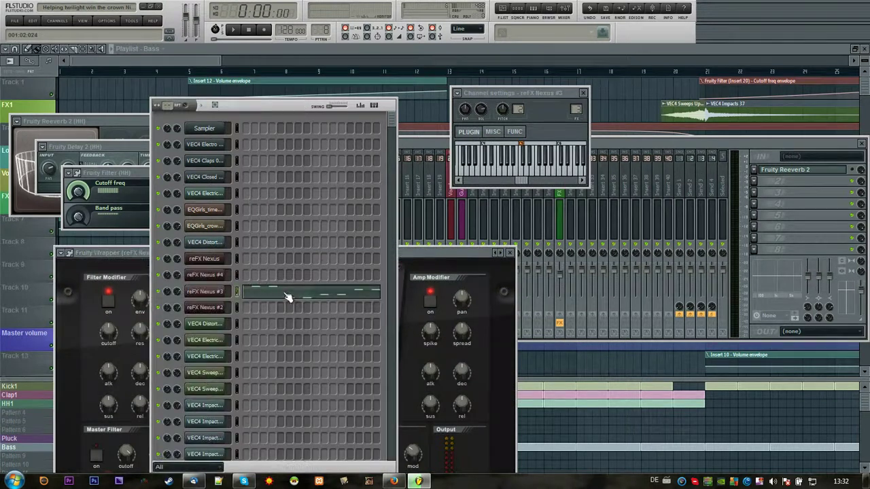
click(288, 293)
drag(576, 60, 347, 53)
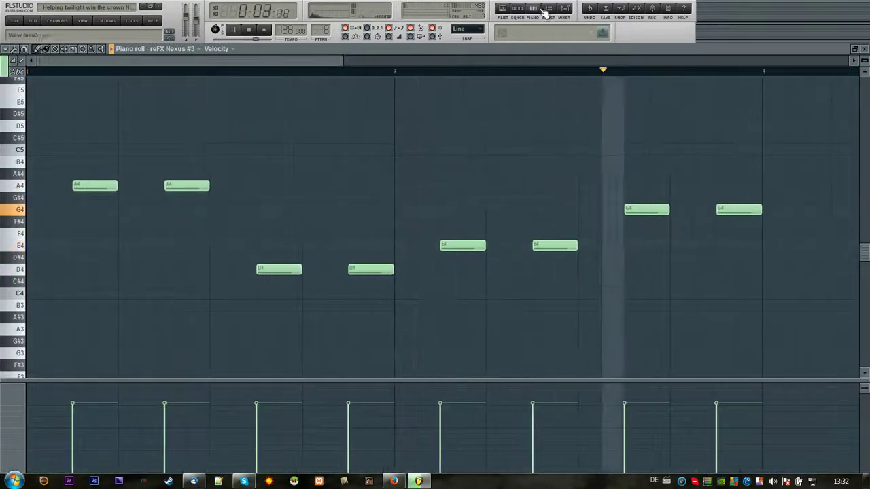
Step: Compare the bass with Fruity Reeverb 2 on and off on the Bass mixer track, then stop playback
key(F9)
drag(439, 147, 418, 165)
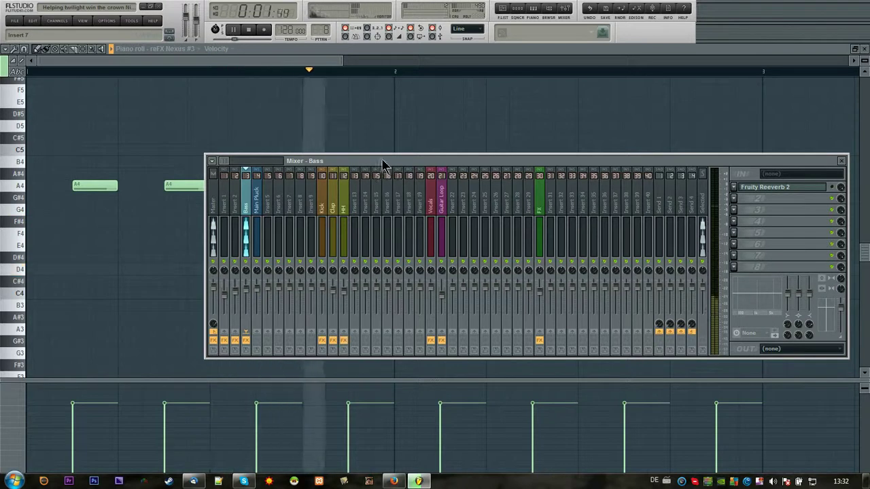
click(824, 190)
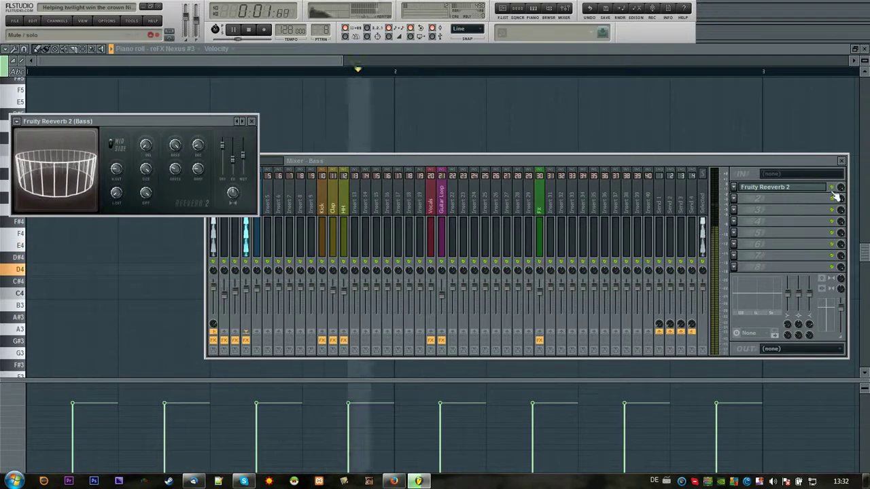
click(831, 186)
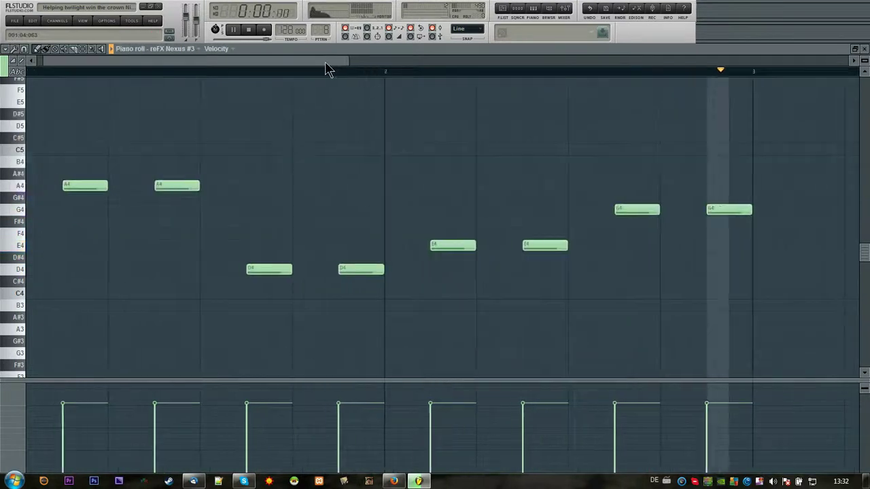
click(323, 63)
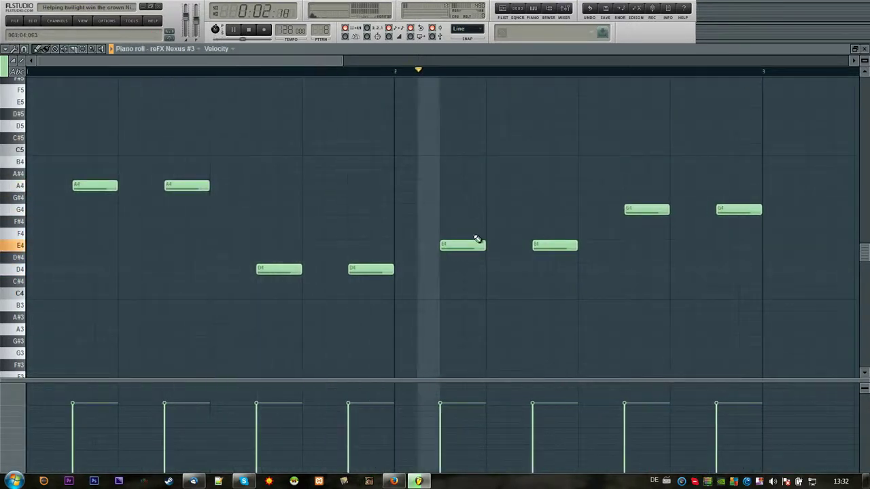
click(241, 30)
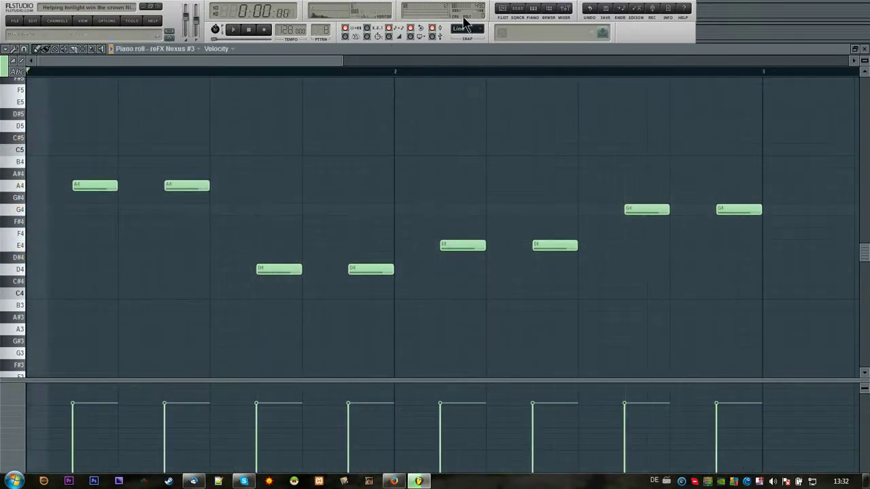
Step: Switch to the Pluck pattern, open the reFX Nexus #2 notes in the piano roll and play them
click(517, 18)
click(231, 106)
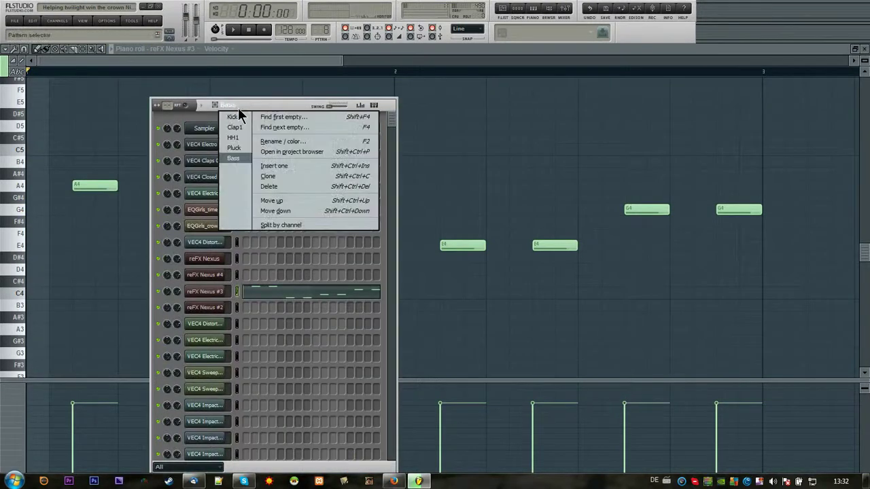
click(242, 147)
click(299, 309)
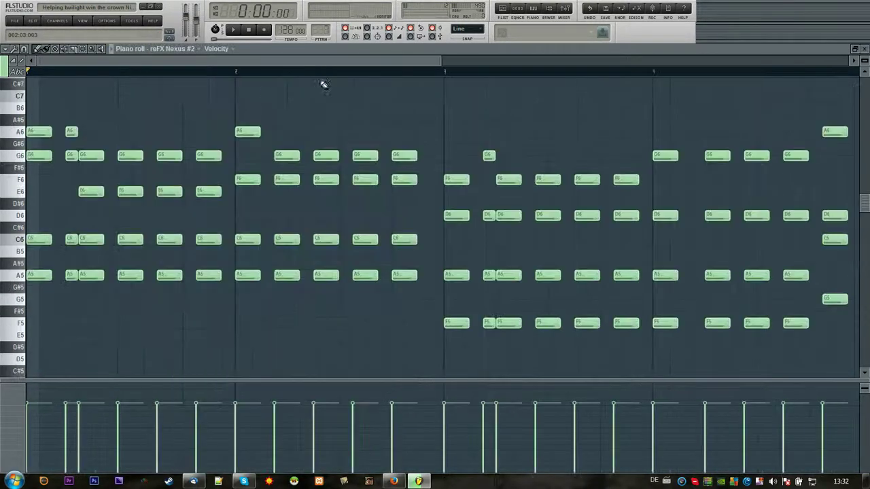
mouse_move(440, 56)
mouse_down()
mouse_move(555, 57)
mouse_move(453, 57)
mouse_up()
key(space)
Step: Inspect the Main Pluck track's effect slots in the mixer and close the mixer
key(F9)
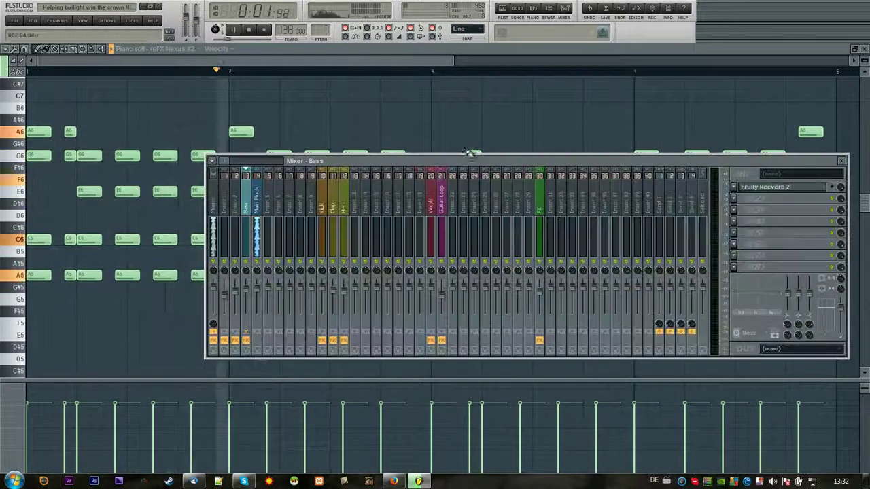
click(259, 211)
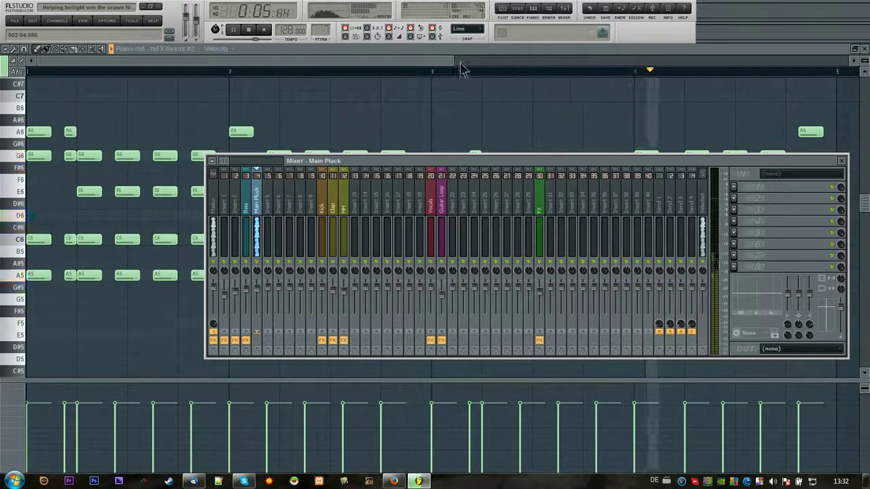
key(F9)
Step: Open the reFX Nexus #2 instrument and lower its filter modifier cutoff to -64 during playback
key(F6)
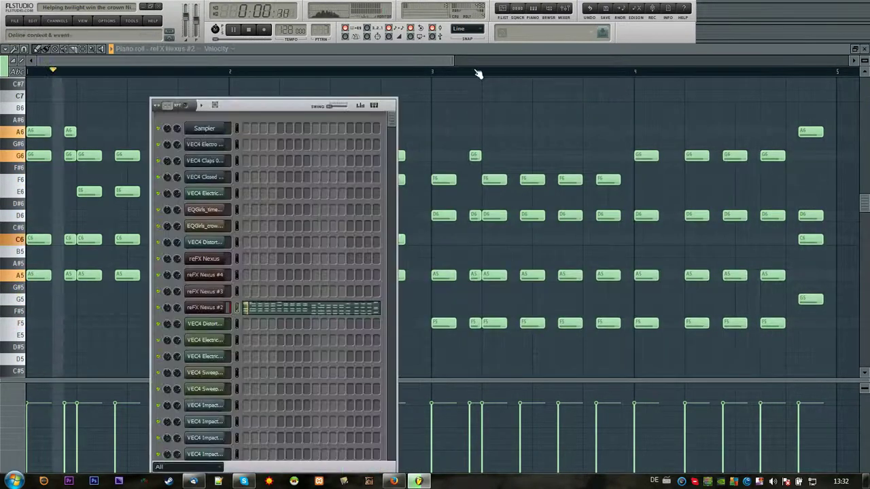
click(212, 321)
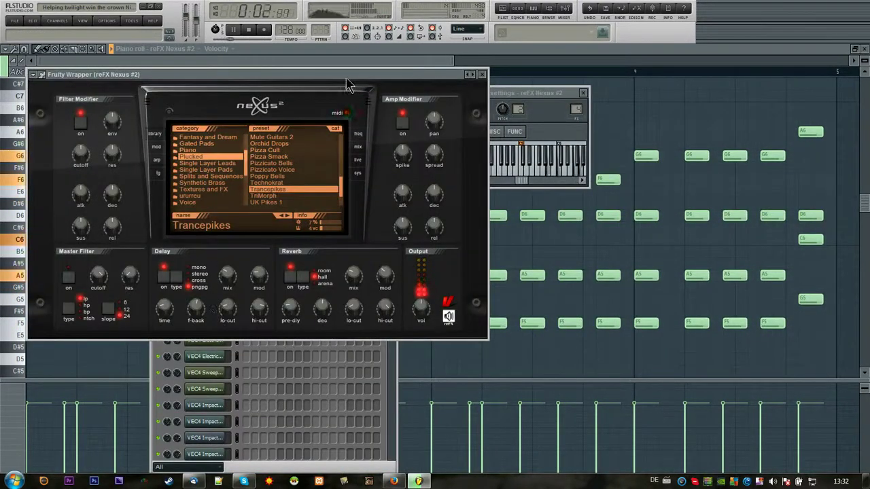
drag(348, 79, 576, 97)
drag(311, 171, 279, 167)
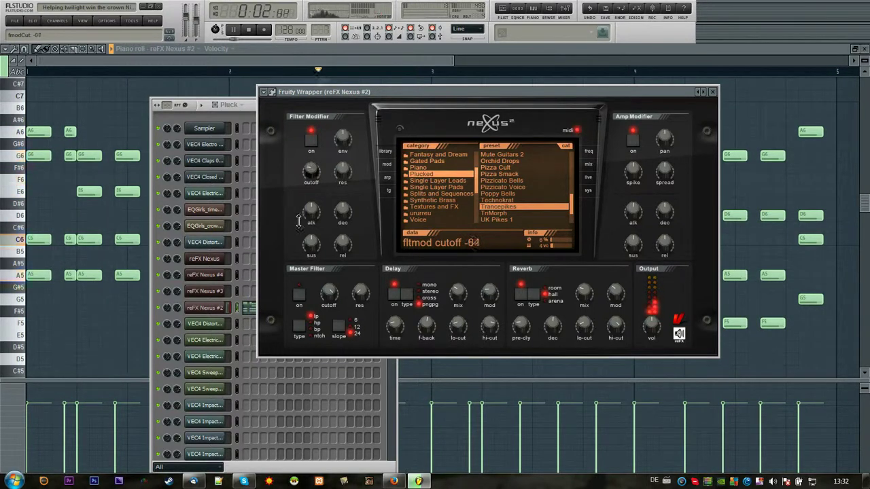
Step: Raise the reFX Nexus #2 filter modifier cutoff to 0, bring its piano roll back into view and stop playback
drag(302, 224, 283, 173)
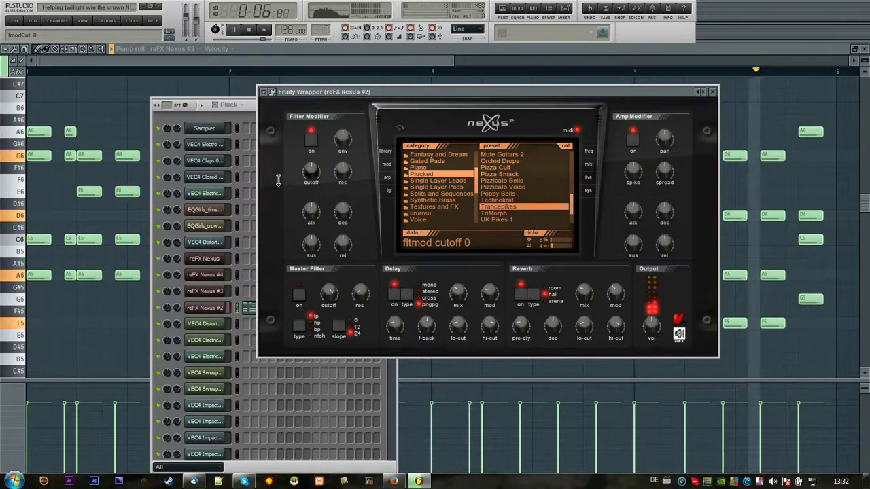
click(417, 67)
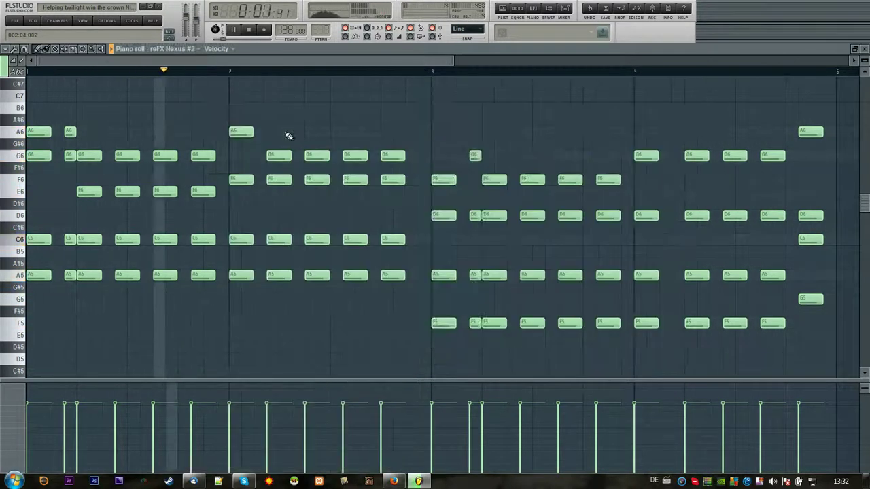
drag(451, 61, 468, 60)
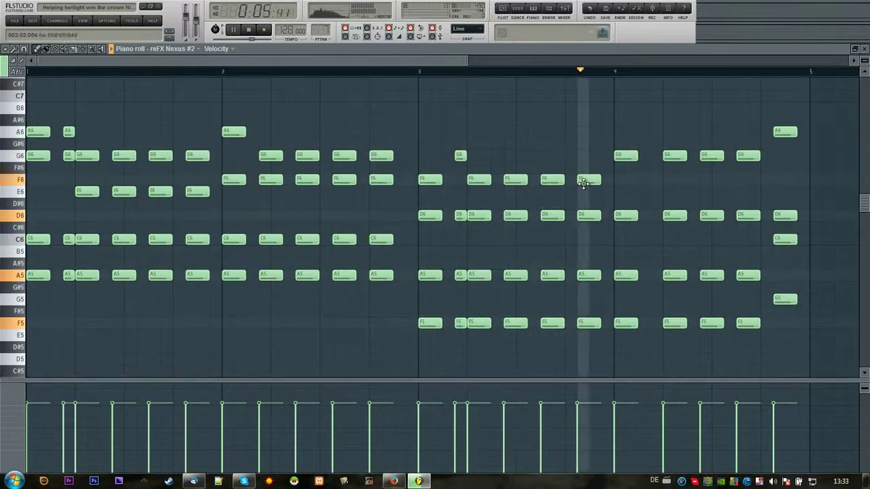
key(space)
Step: Open the playlist and select bars 13 to 16 of the arrangement as the loop range
click(517, 11)
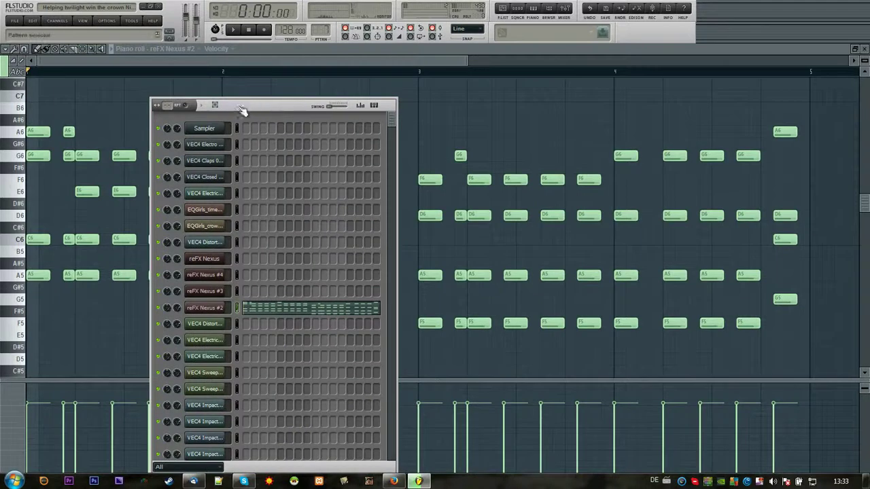
click(249, 106)
click(401, 49)
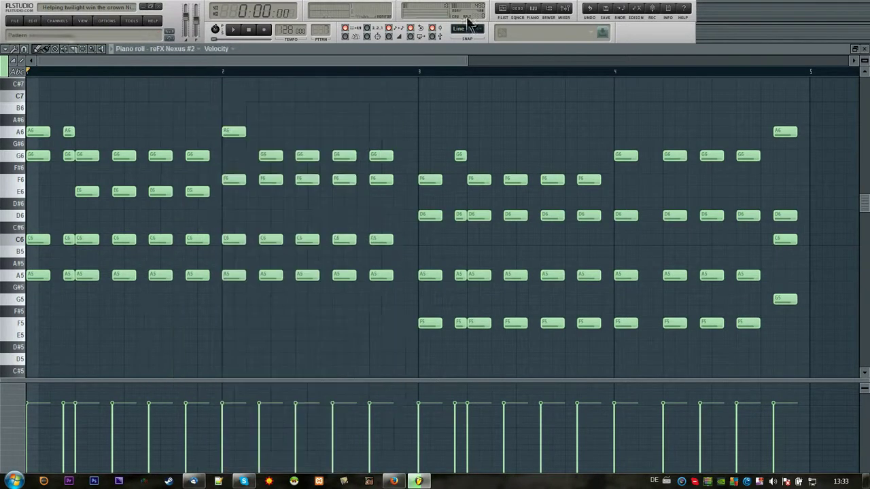
click(503, 10)
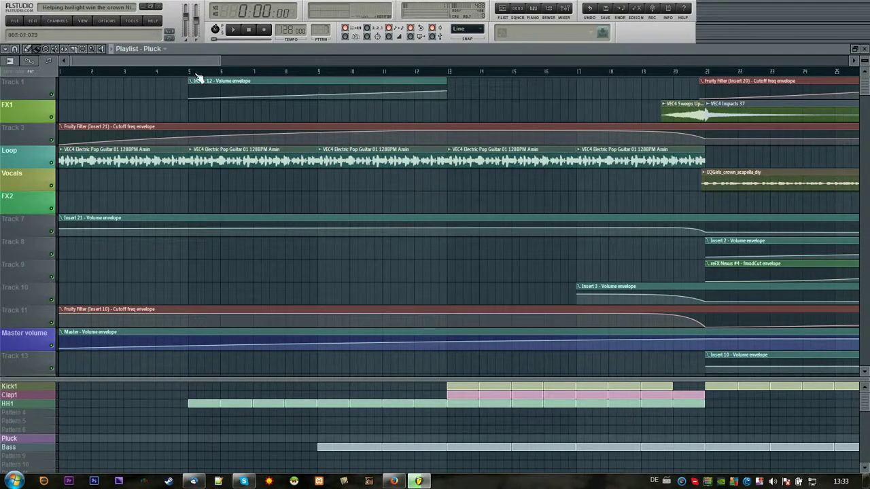
drag(191, 65, 212, 67)
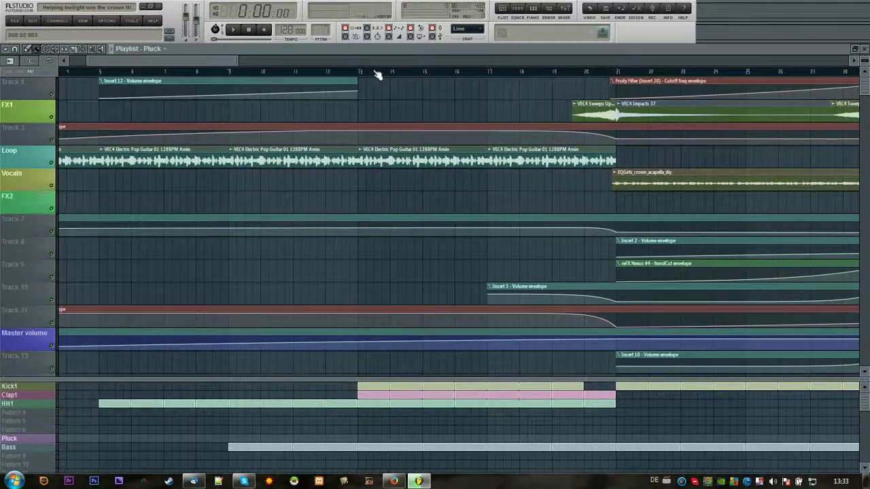
drag(361, 75, 480, 75)
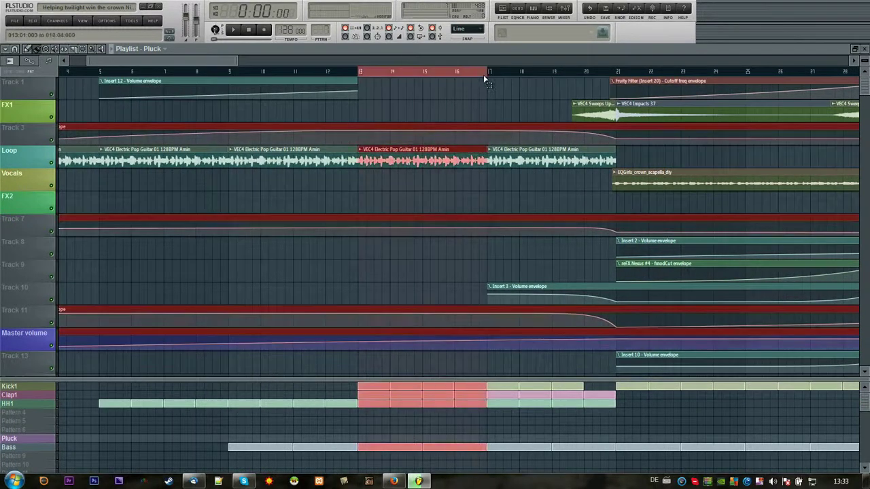
Step: Play the loop with the Guitar Loop mixer track soloed, inspect its Fruity Filter, then close the windows and stop playback
click(565, 11)
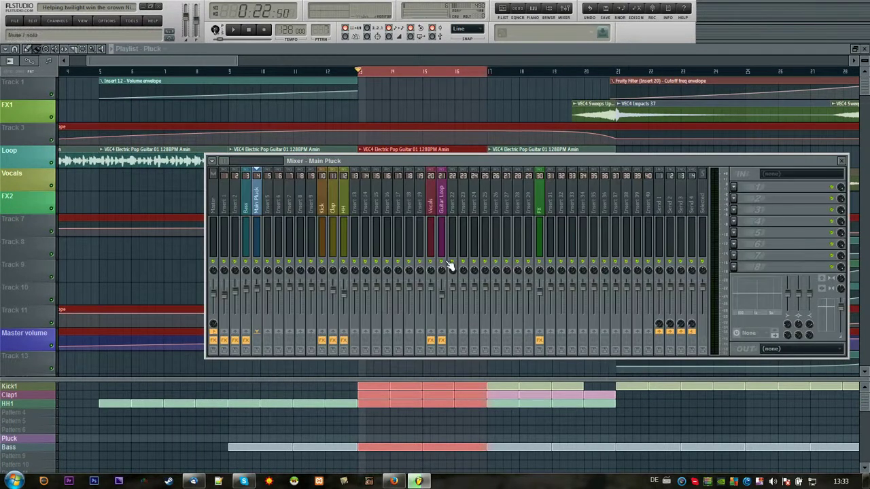
click(445, 224)
click(807, 189)
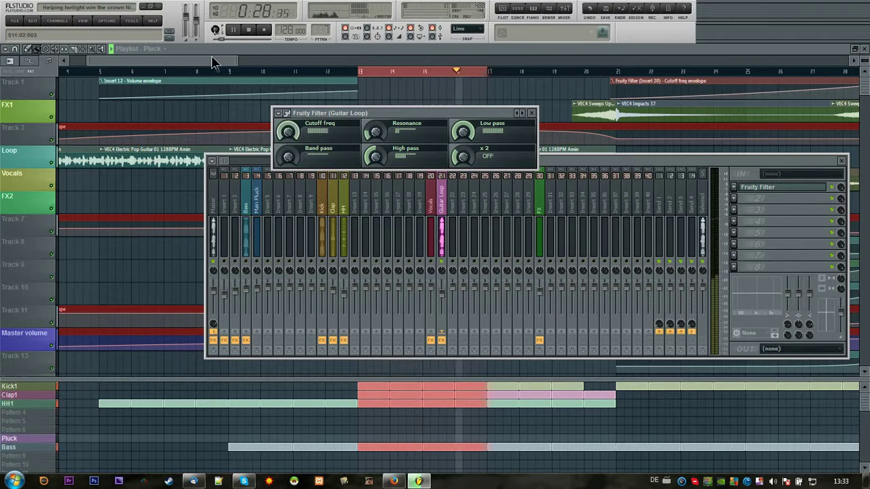
key(F12)
key(space)
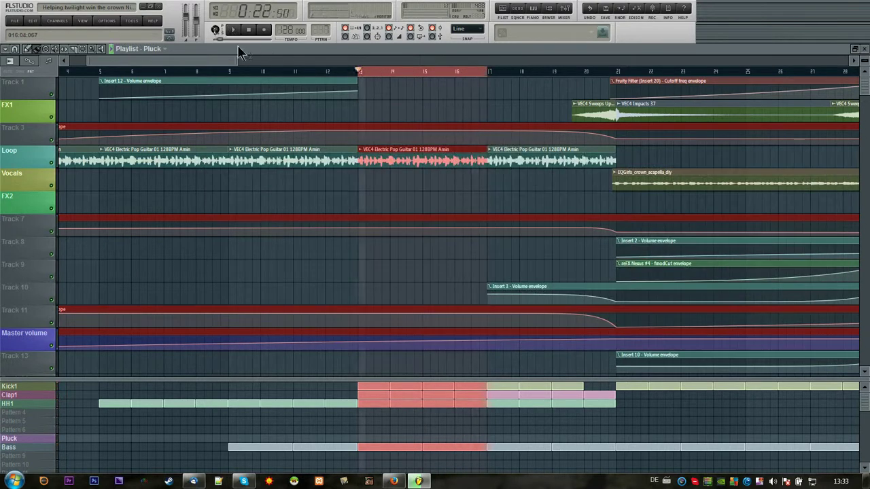
Step: Select the section from bar 21 to near the end of bar 28 and play it with the Vocals mixer track soloed
mouse_move(217, 62)
mouse_down()
mouse_move(287, 64)
mouse_move(269, 74)
mouse_move(502, 78)
mouse_up()
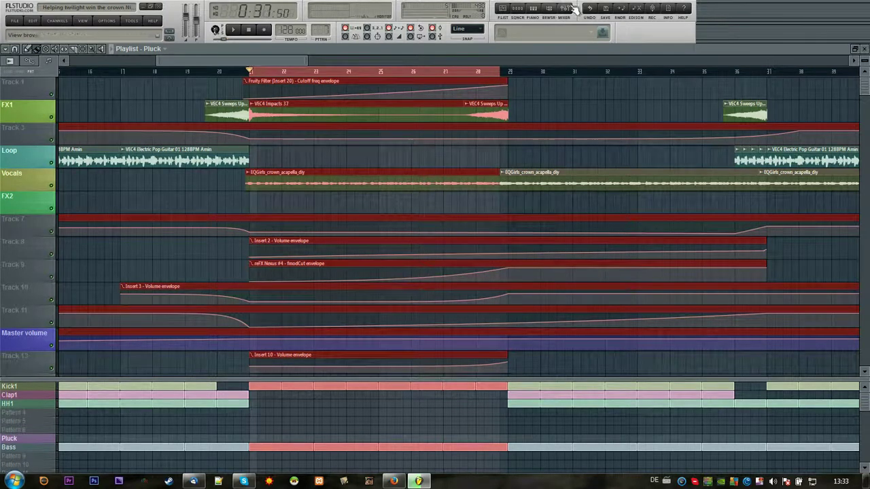
click(573, 8)
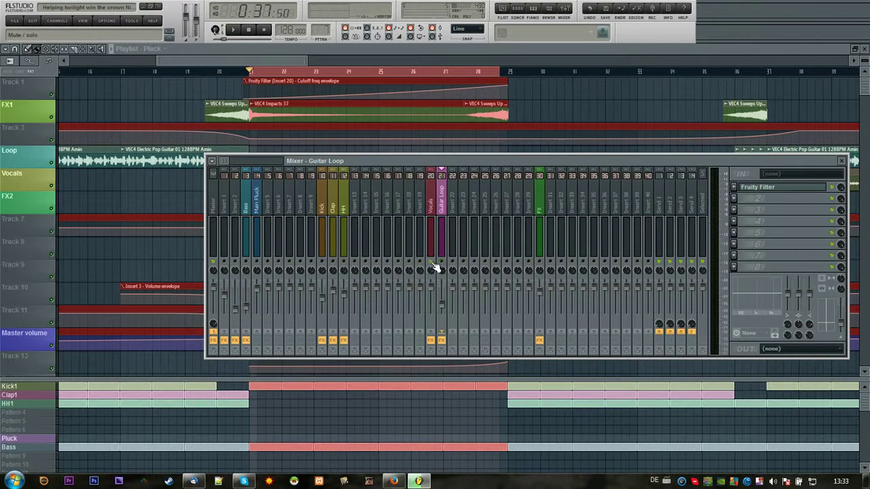
click(431, 204)
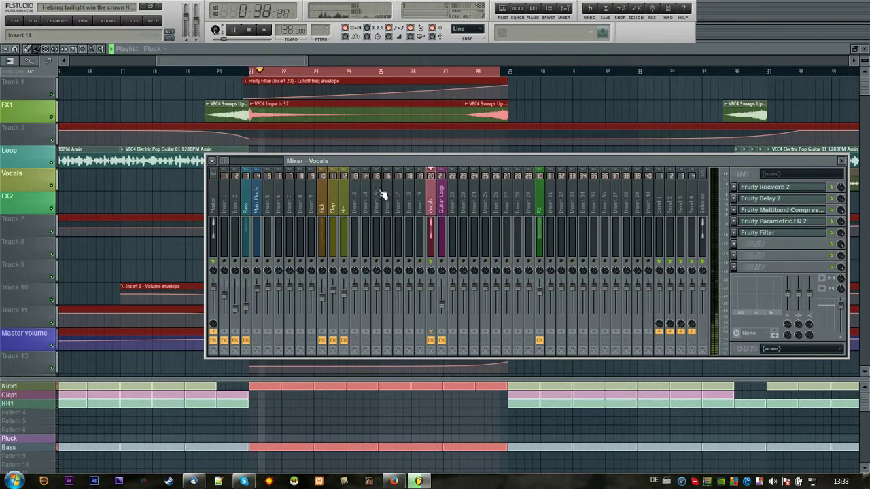
Step: Examine the vocal clip in the playlist and the Vocals track's effect slots in the mixer, then stop playback
drag(275, 63, 239, 64)
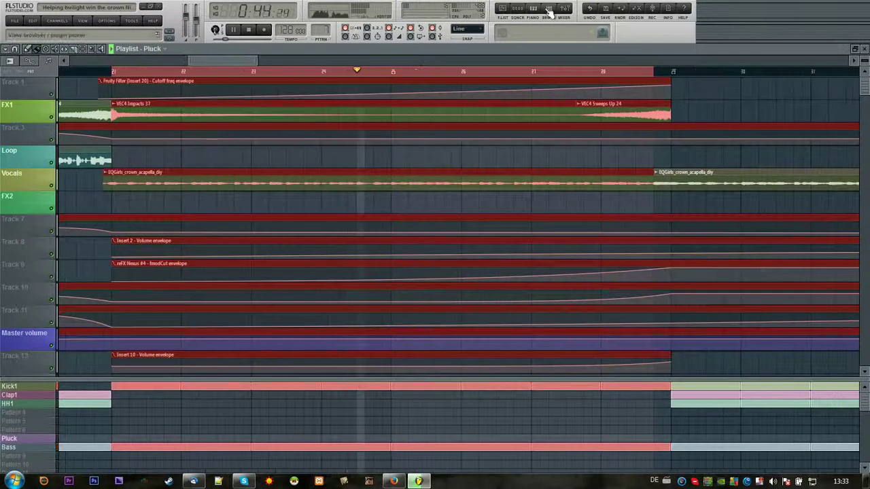
key(F9)
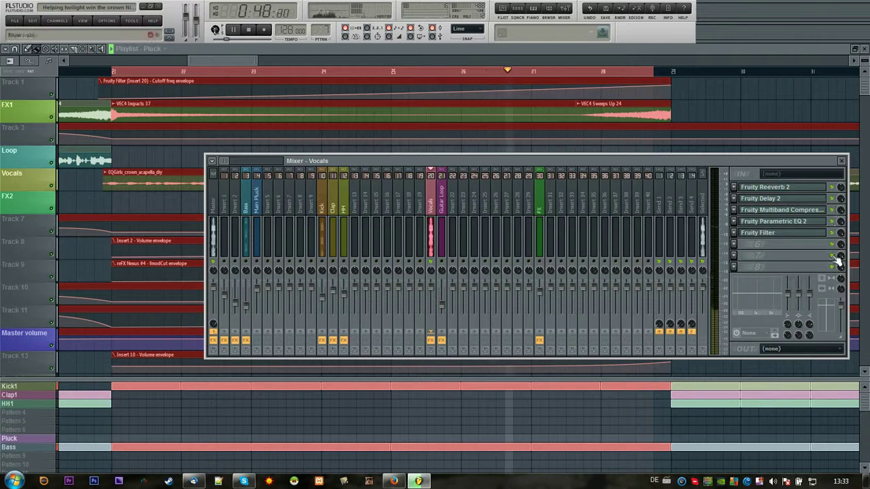
drag(216, 55, 270, 57)
key(space)
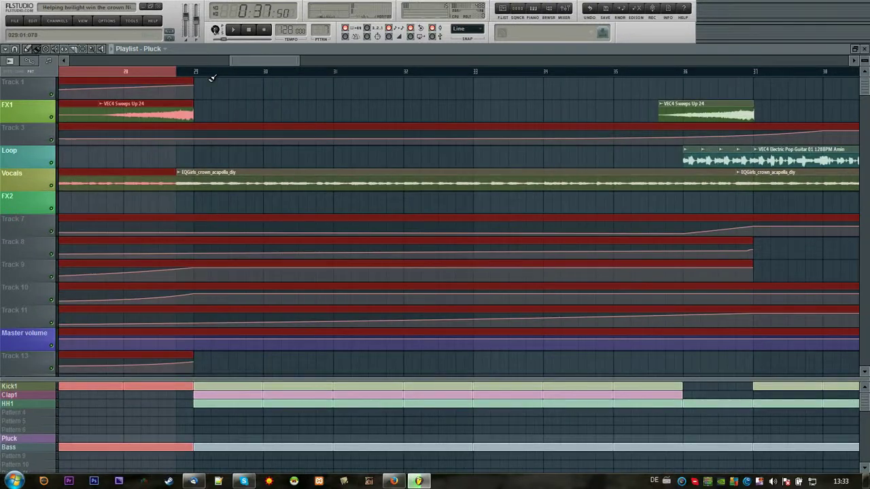
Step: Select the playlist range from the second vocal clip's start near bar 29 to bar 37 and play it
click(178, 73)
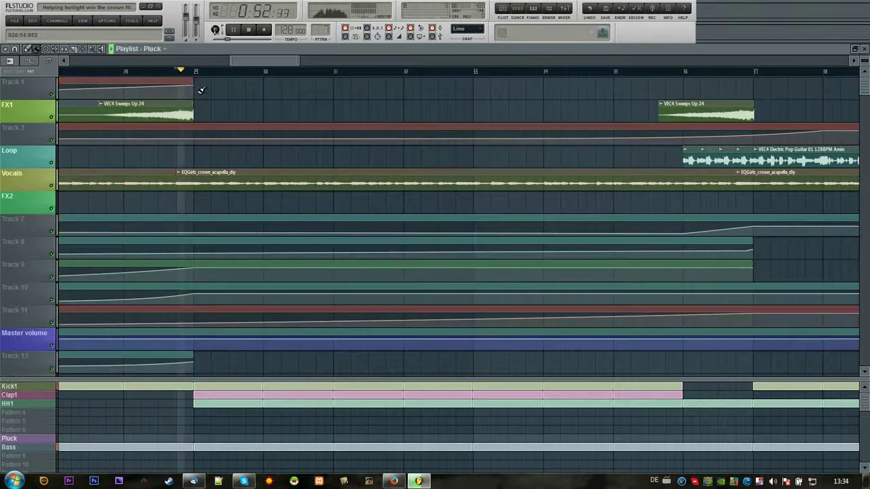
key(space)
drag(176, 76, 753, 73)
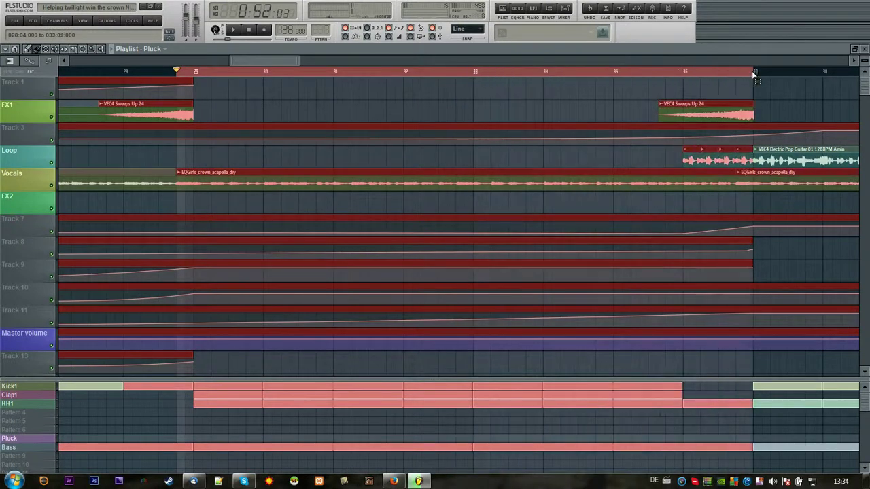
key(space)
Step: Disable all five effects on the Vocals mixer track, play the dry vocals and move the mixer clear of the vocal clips
click(564, 12)
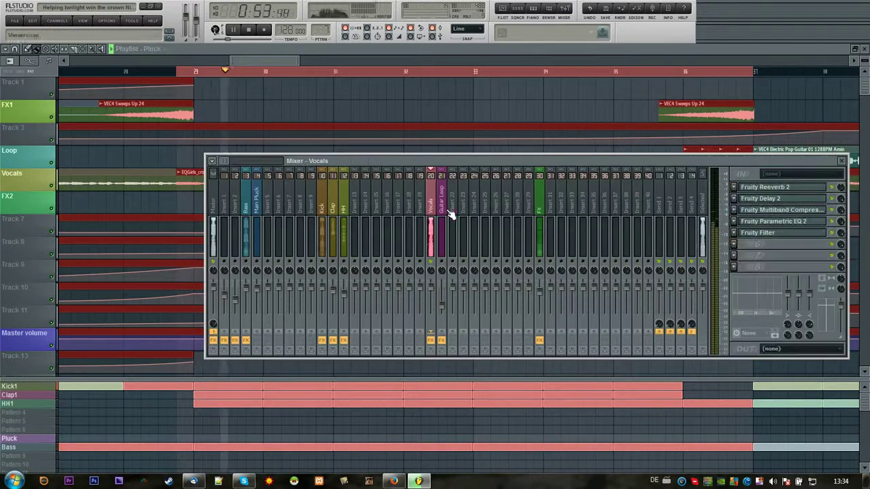
drag(517, 163, 446, 176)
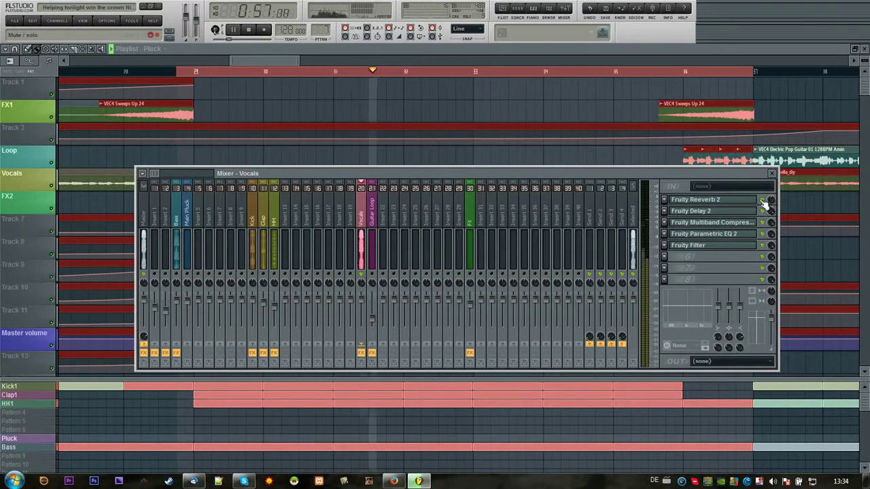
key(space)
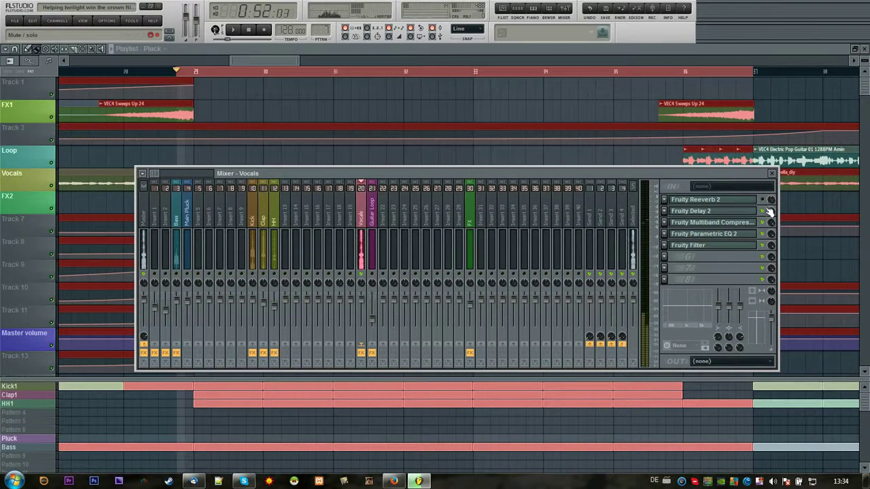
click(758, 222)
click(761, 222)
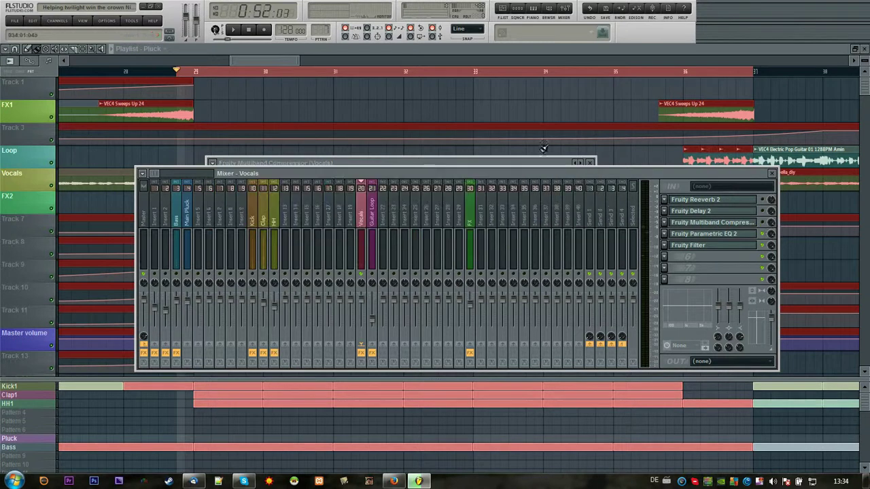
click(589, 165)
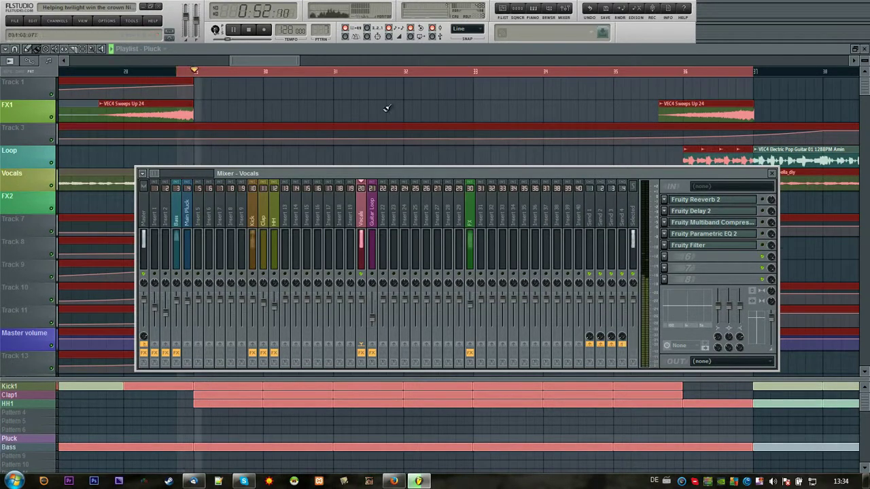
drag(387, 173, 326, 219)
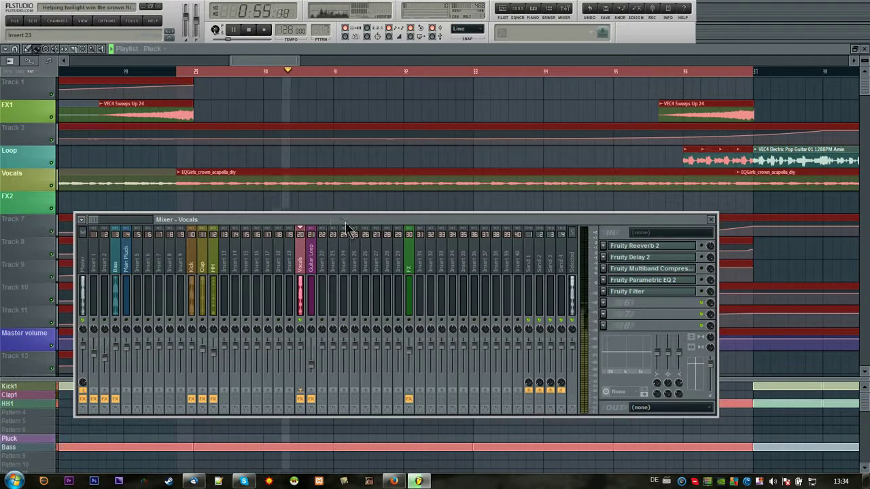
Step: Re-enable Fruity Parametric EQ 2 and Fruity Filter on the Vocals track during playback, inspecting each plugin's settings
click(690, 280)
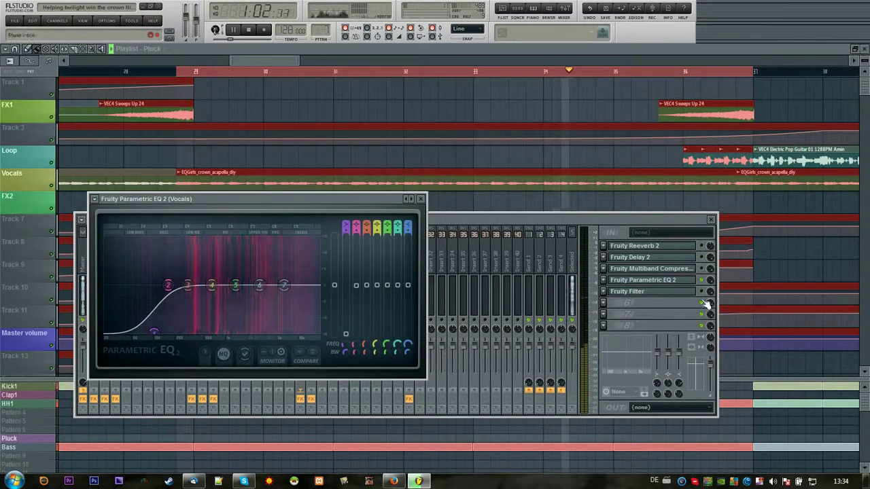
click(703, 288)
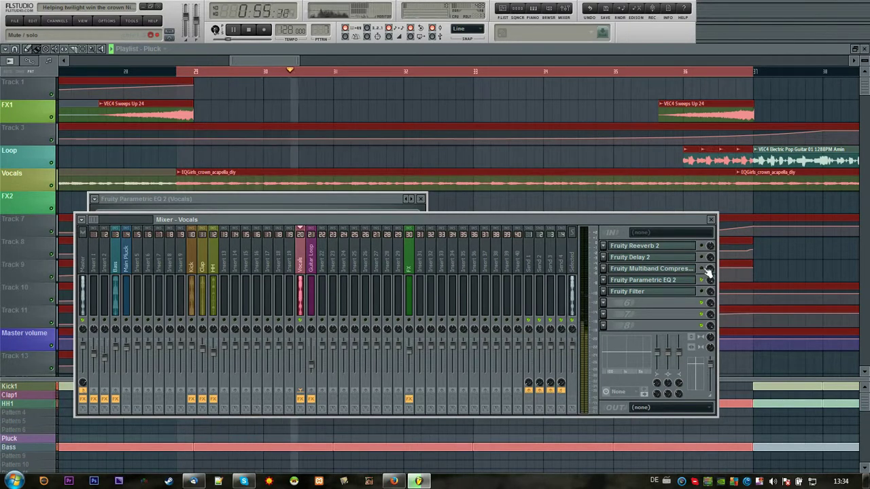
click(682, 292)
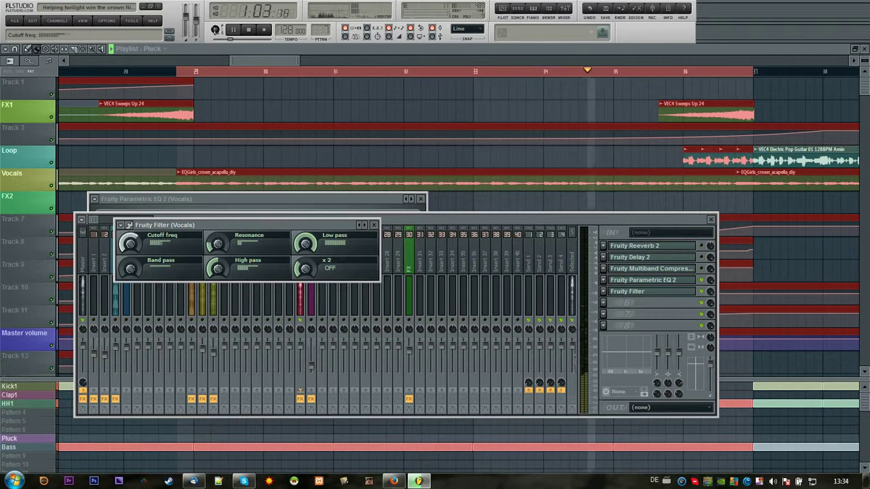
click(375, 226)
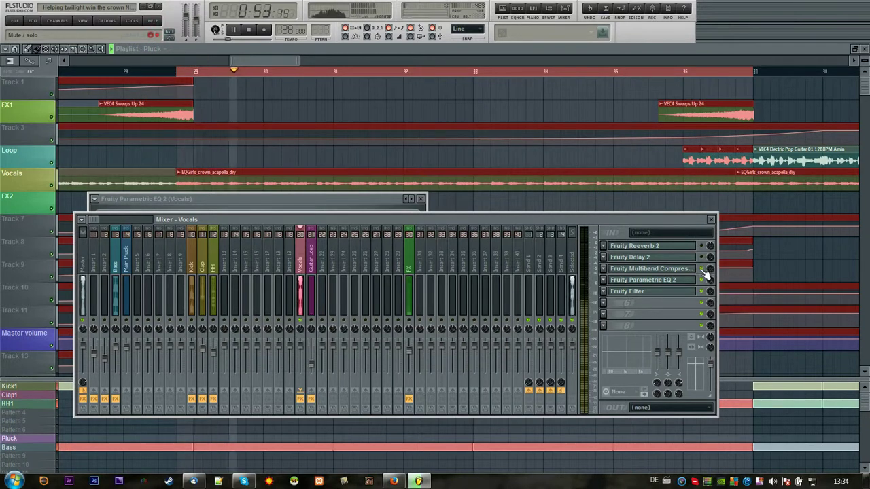
Step: Re-enable Fruity Multiband Compressor, Fruity Reeverb 2 and Fruity Delay 2 on the Vocals track, inspecting their settings and the delay's input volume
click(704, 268)
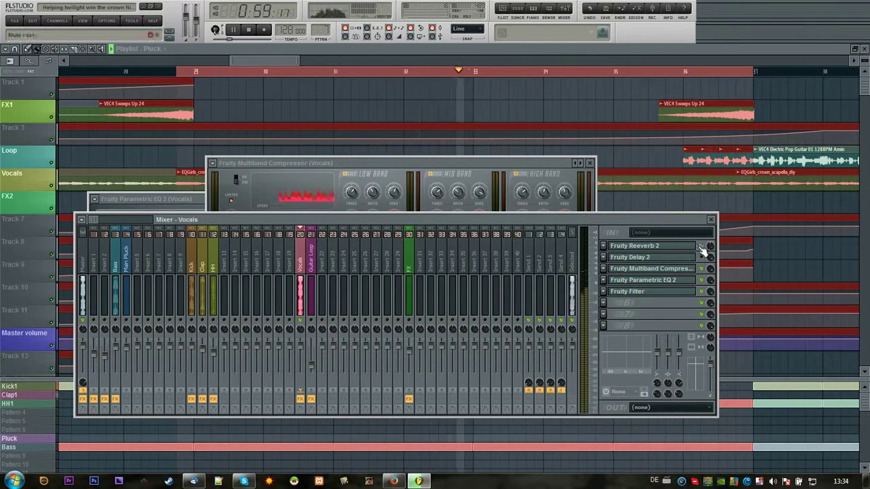
click(687, 248)
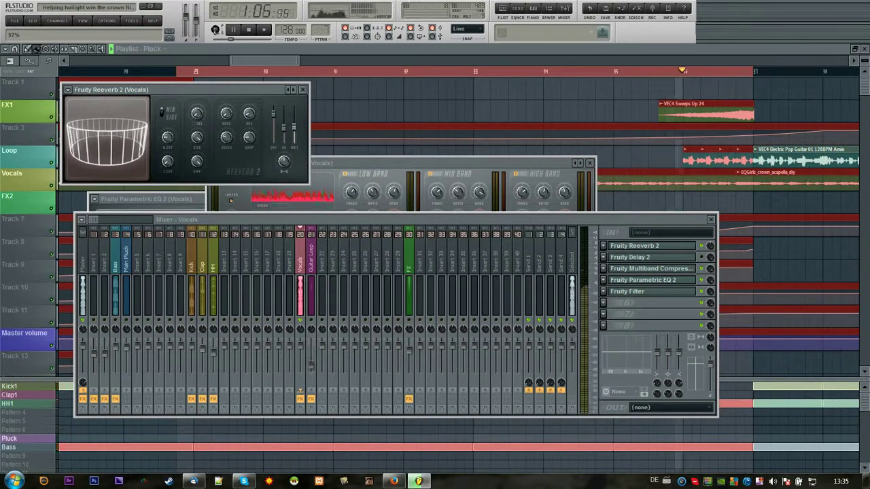
click(687, 259)
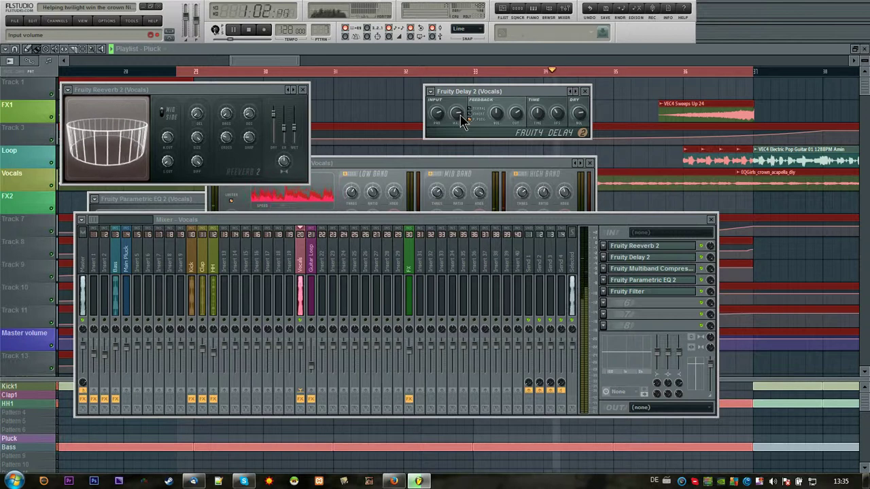
drag(459, 115, 460, 117)
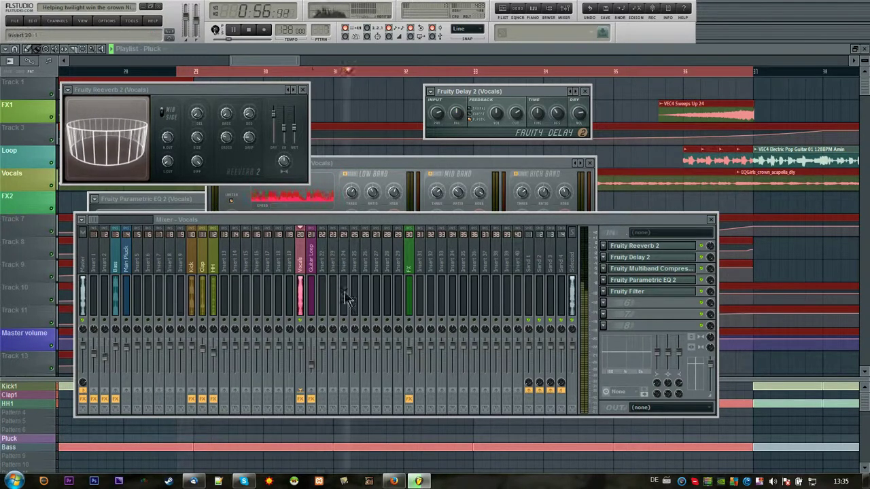
Step: Close the plugin and mixer windows, clear the time selection and play the arrangement from bar 36 and then from bar 45
click(585, 91)
drag(264, 63, 293, 62)
mouse_move(316, 70)
mouse_down()
mouse_move(340, 72)
mouse_move(324, 61)
mouse_up()
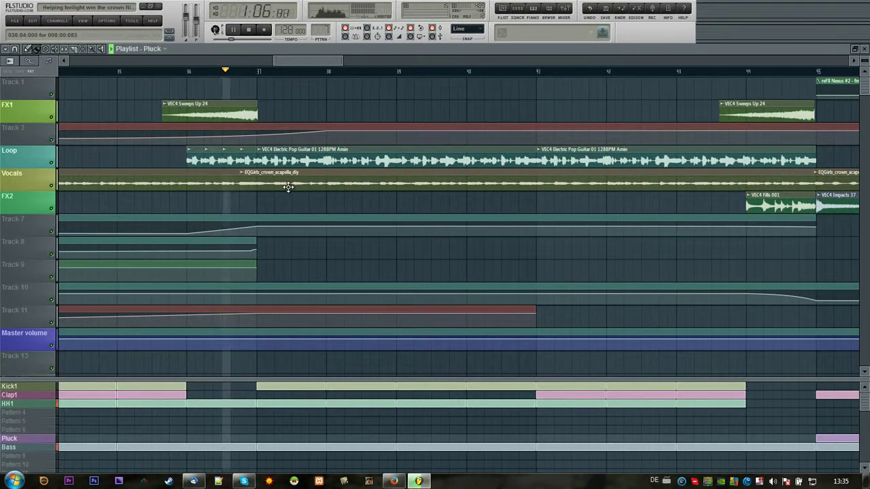
drag(309, 63, 356, 79)
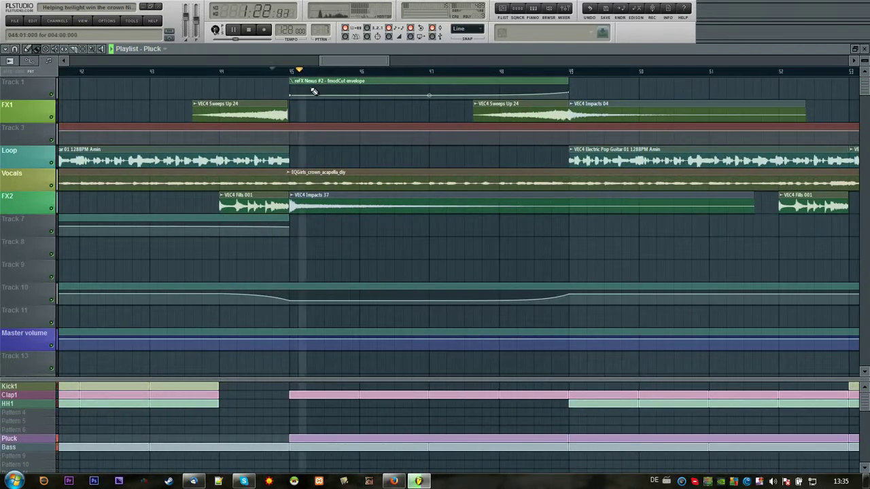
Step: Play the arrangement from bar 45 and inspect the Vocals track's Fruity Delay 2 during playback, closing the windows when done
click(294, 71)
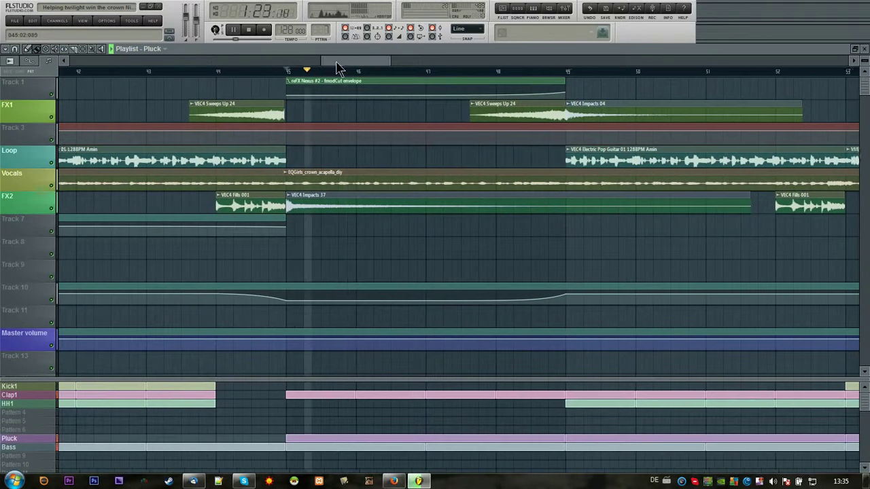
drag(331, 64, 343, 63)
click(564, 9)
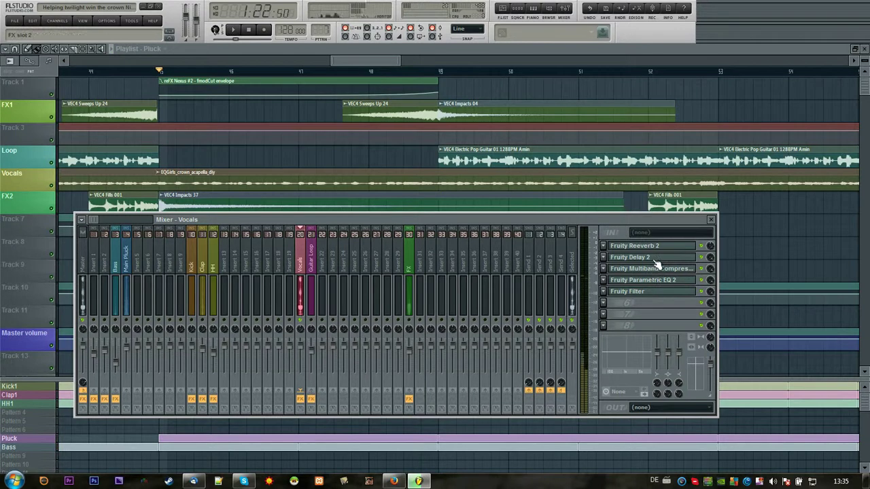
click(656, 264)
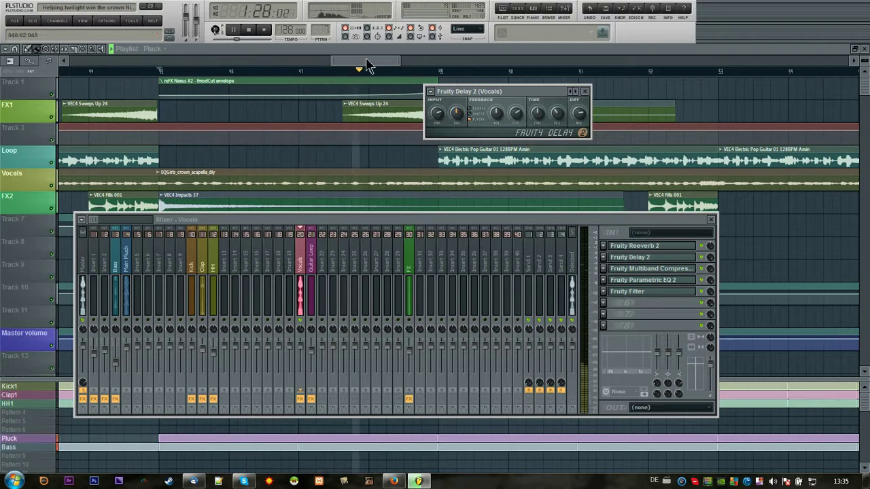
key(F12)
drag(379, 65, 398, 62)
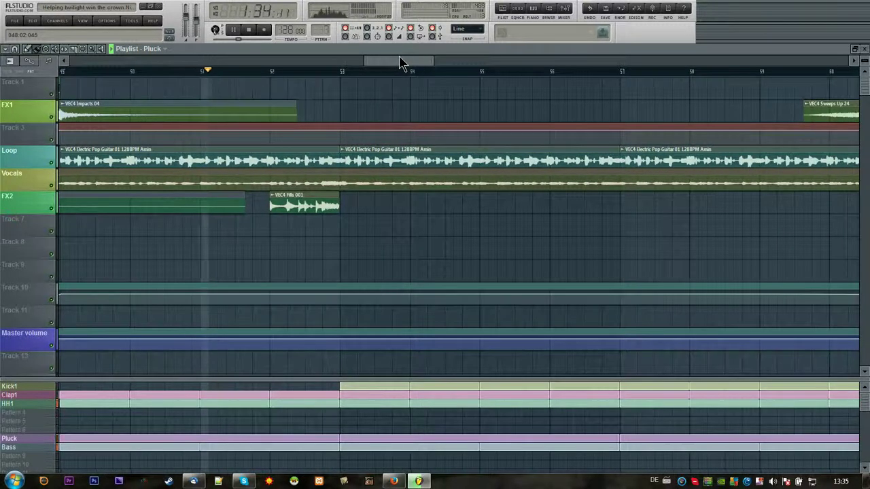
Step: Play from around bar 60 with the Vocals track's Fruity Delay 2 open to examine its input volume, then stop playback
click(564, 9)
key(F9)
drag(414, 62, 457, 62)
key(space)
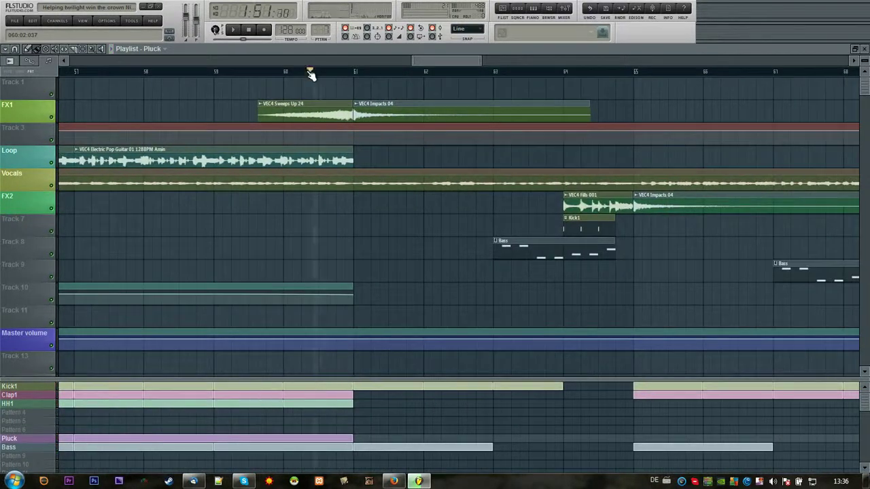
drag(432, 62, 455, 63)
key(F9)
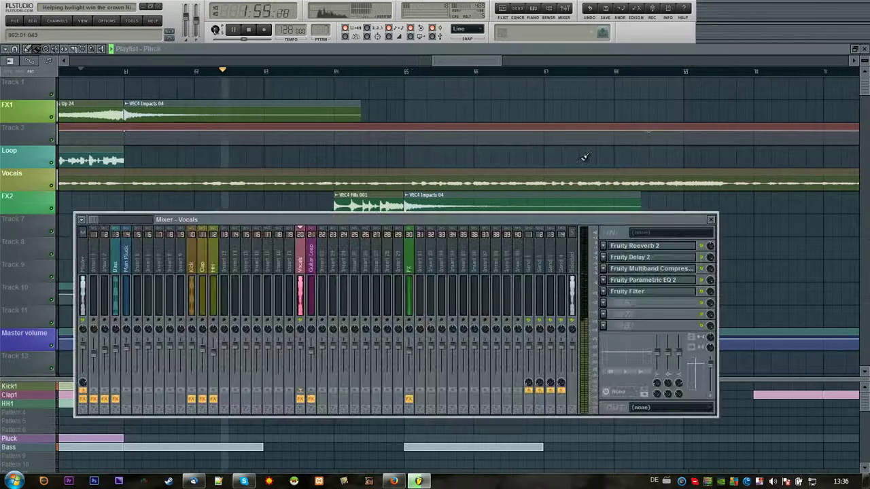
click(645, 260)
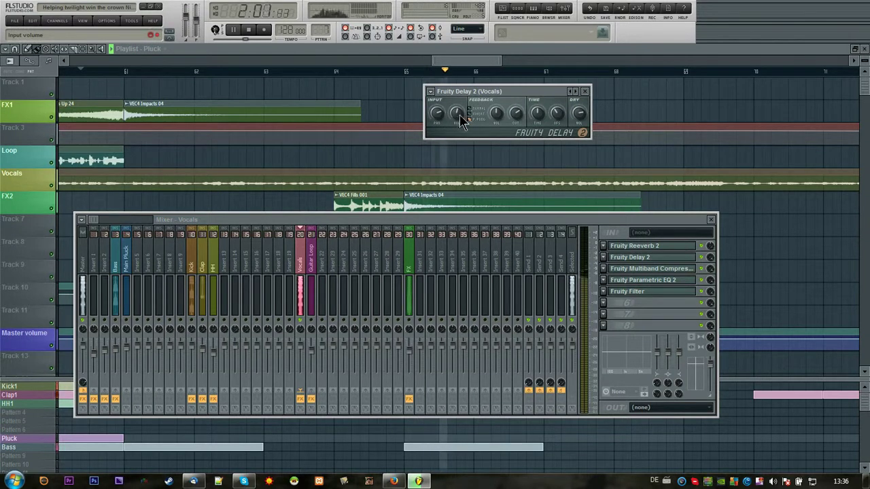
drag(459, 64, 504, 61)
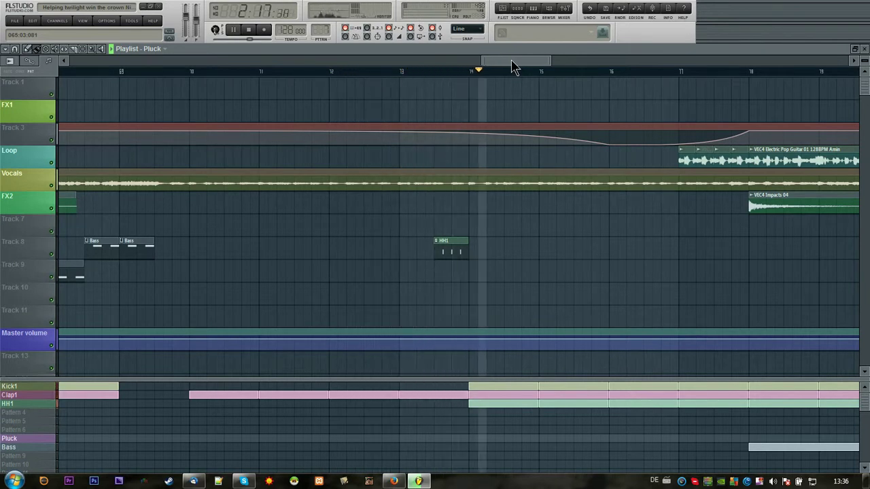
key(space)
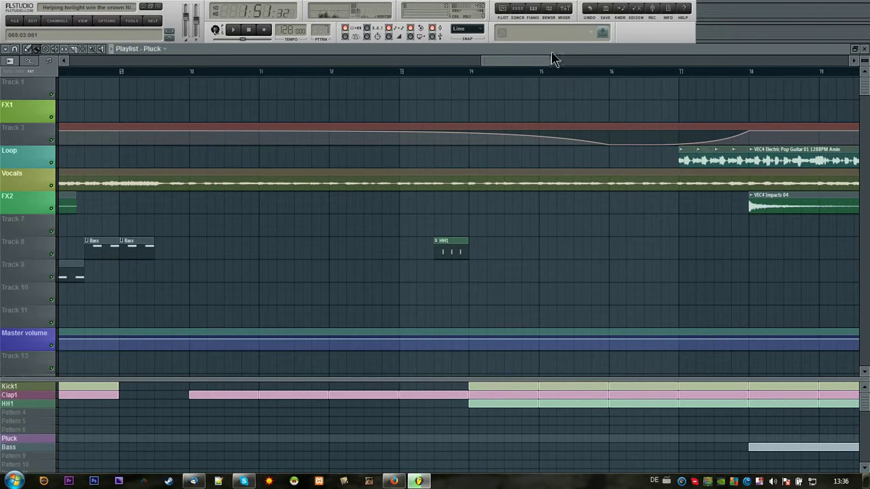
Step: Inspect and preview the VEC4 Sweeps Up 24 sample before bar 45 on FX1, and view the FX mixer track's effects
drag(552, 56, 363, 81)
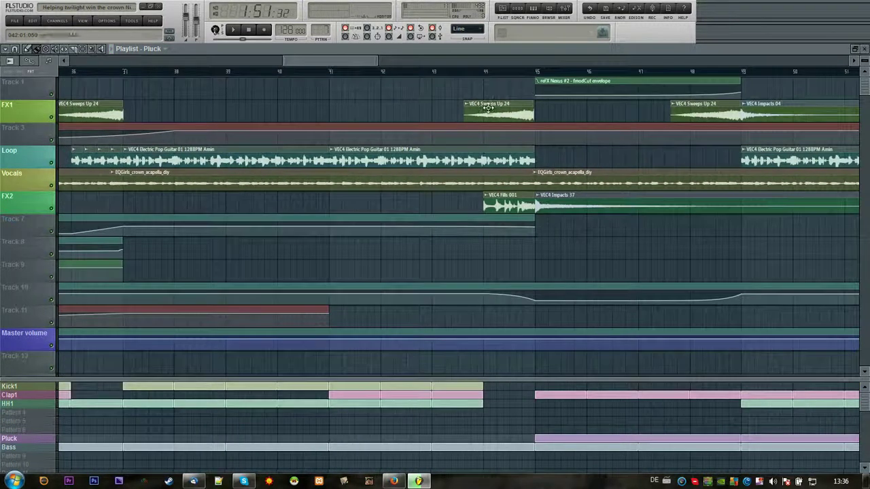
double_click(492, 114)
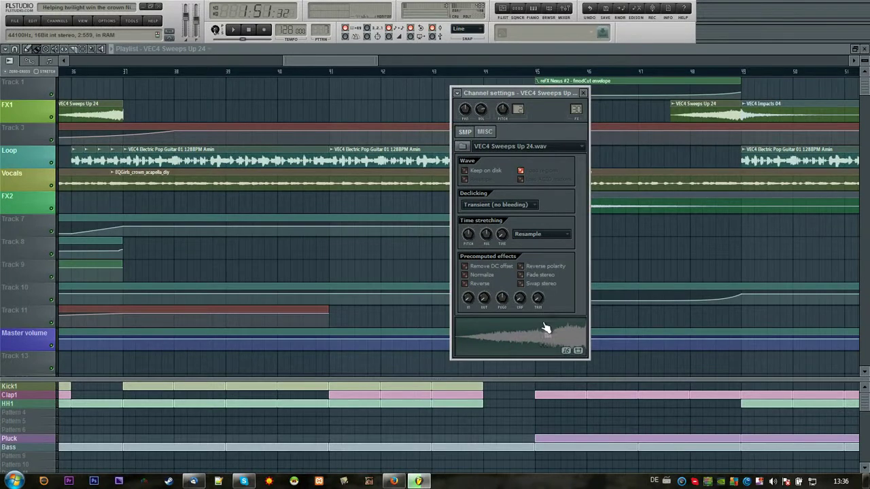
click(489, 71)
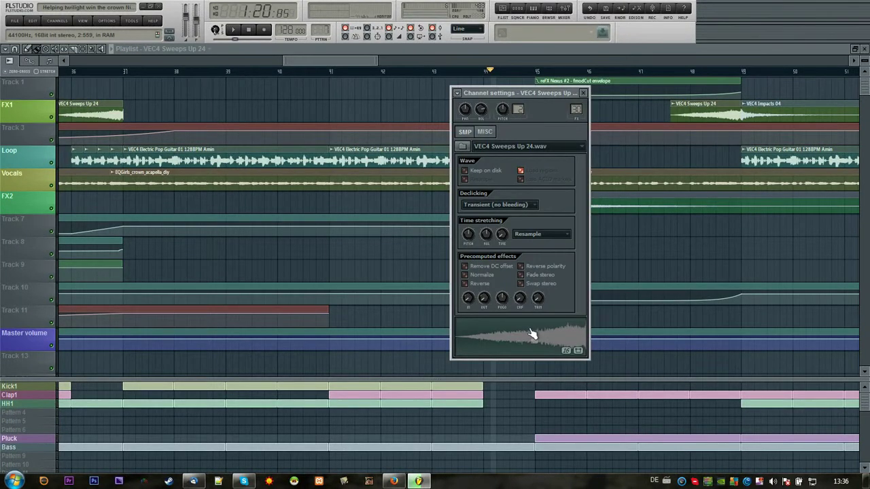
click(573, 18)
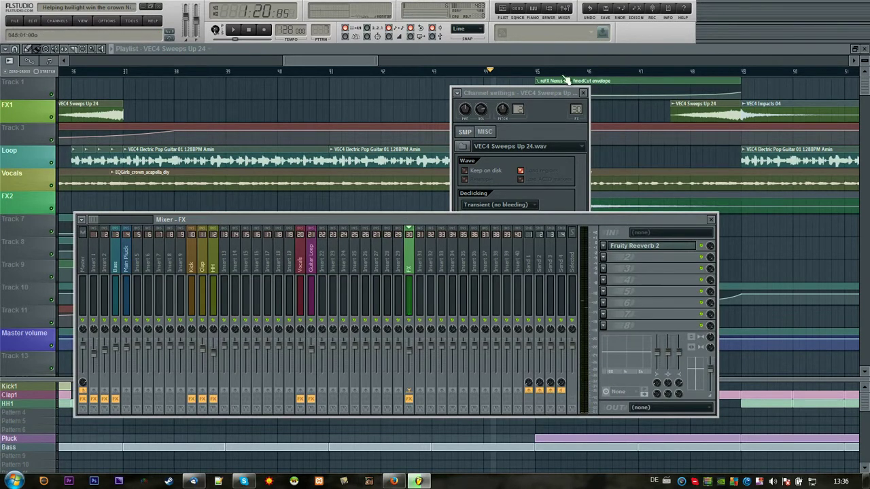
click(549, 95)
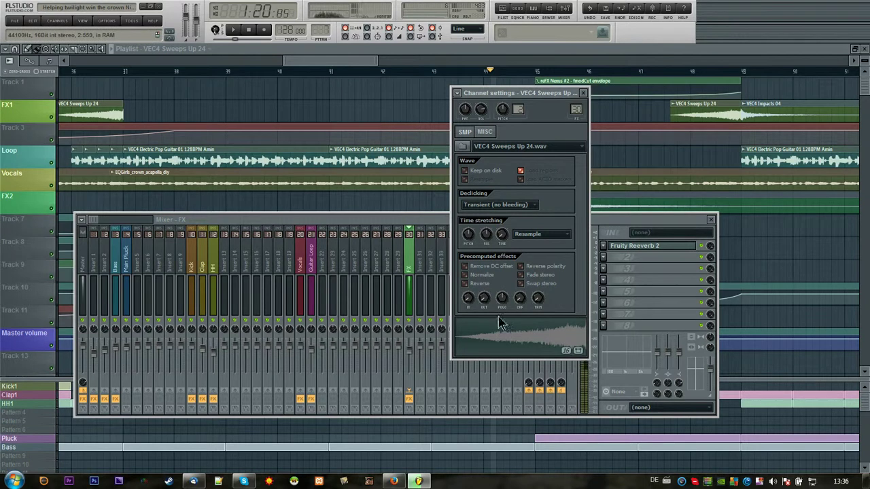
Step: Inspect the VEC4 Impacts 37 sample at bar 21, the VEC4 Fills 001 sample at bar 44 and the impact at bar 45
drag(365, 66, 216, 67)
double_click(415, 115)
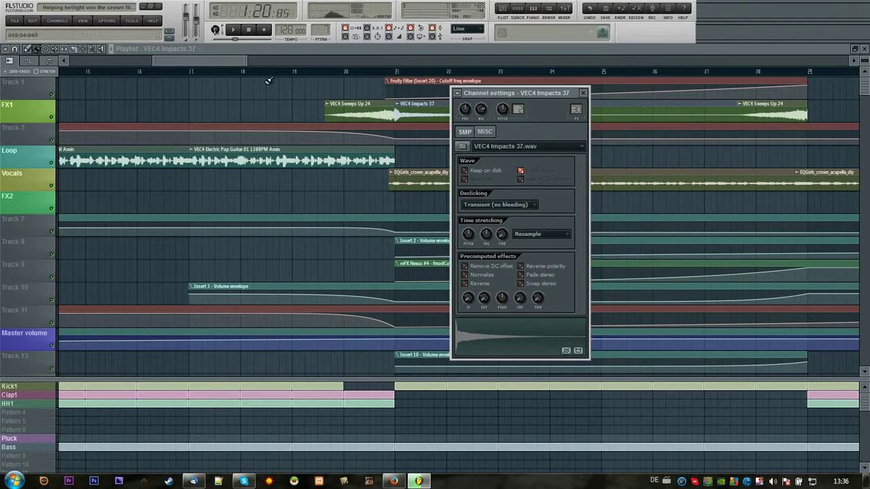
drag(214, 66, 352, 66)
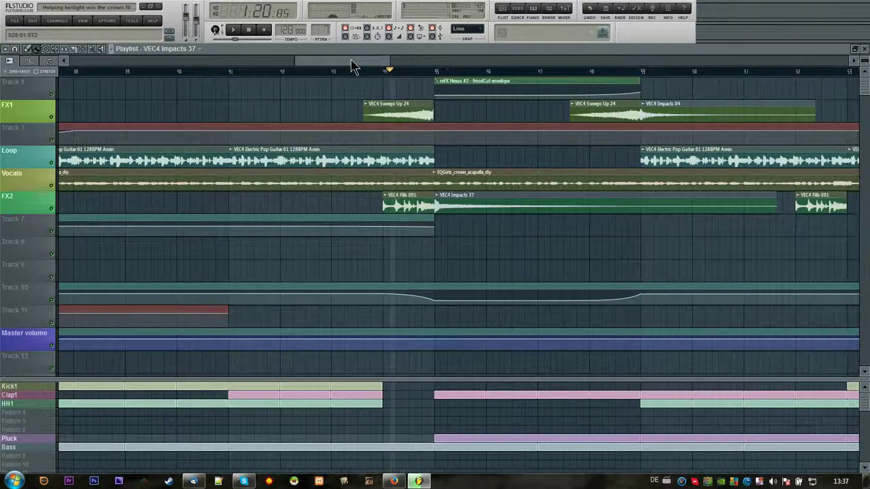
double_click(418, 214)
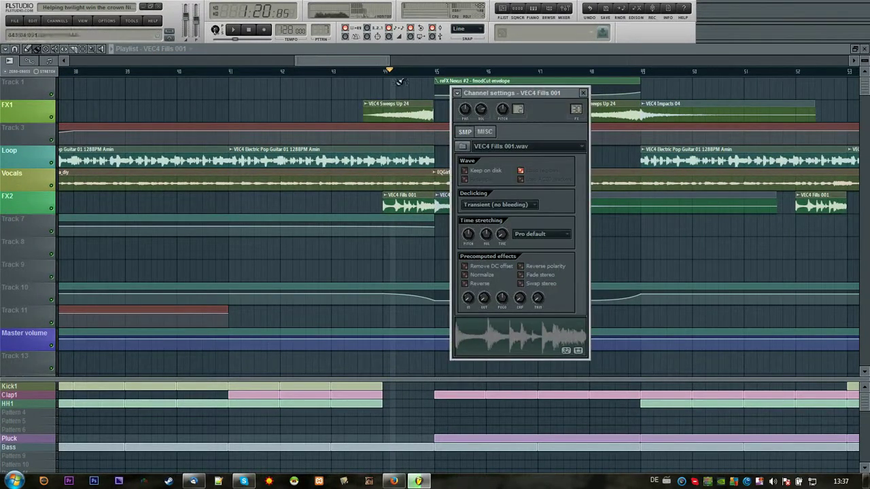
drag(380, 65, 394, 196)
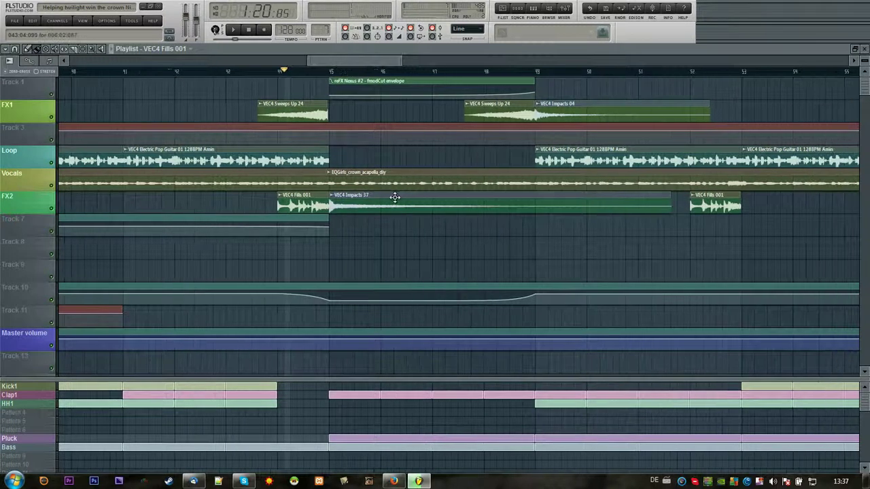
double_click(394, 198)
Step: Inspect the channel settings of the VEC4 Sweeps Up 24 and VEC4 Impacts 04 clips around bar 61 and preview the impact
drag(357, 64, 451, 68)
double_click(354, 203)
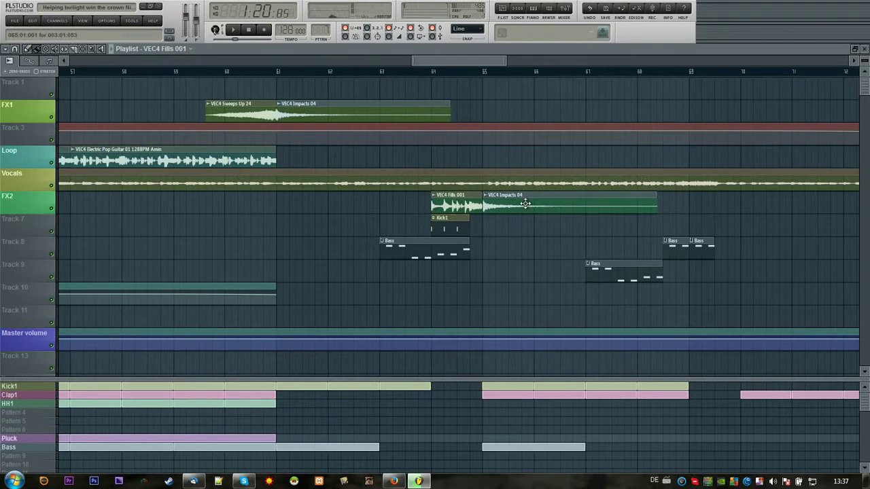
double_click(263, 112)
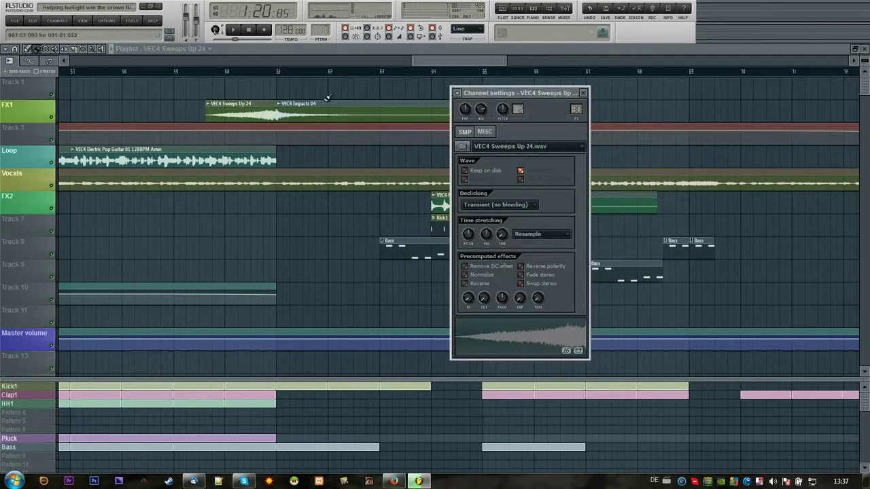
click(305, 115)
double_click(345, 114)
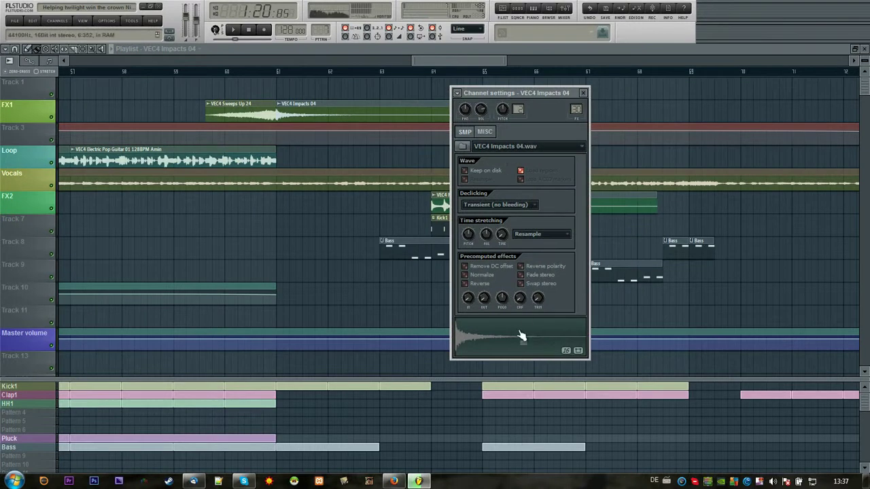
Step: Inspect the VEC4 Fills 001 and VEC4 Impacts 04 samples at bars 64 and 65, and the impact clip at bar 78
drag(439, 66, 458, 67)
double_click(319, 205)
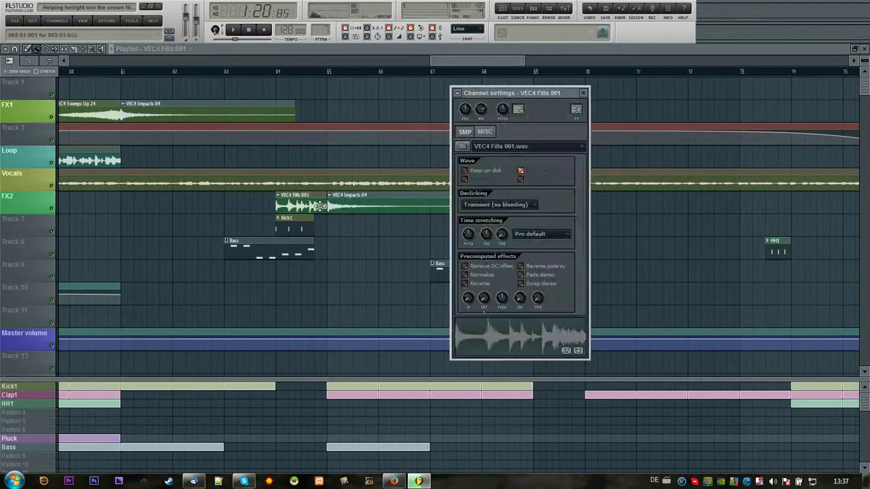
double_click(377, 206)
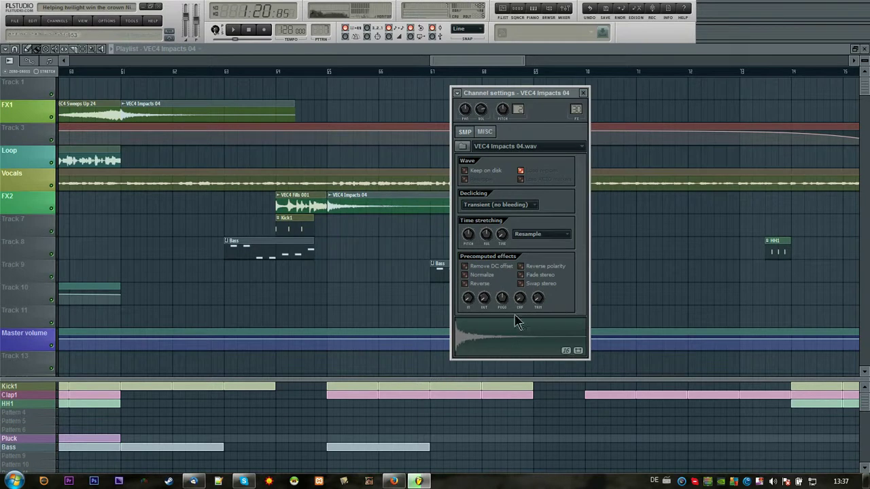
drag(458, 64, 551, 53)
click(286, 215)
right_click(324, 226)
double_click(305, 202)
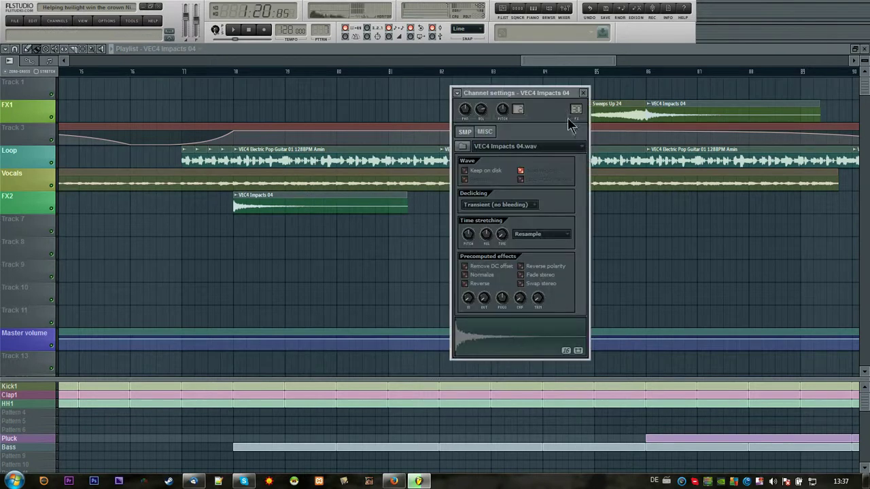
Step: Play the arrangement from bar 1 and show the HH1 pattern in the step sequencer
drag(560, 69, 107, 77)
click(62, 72)
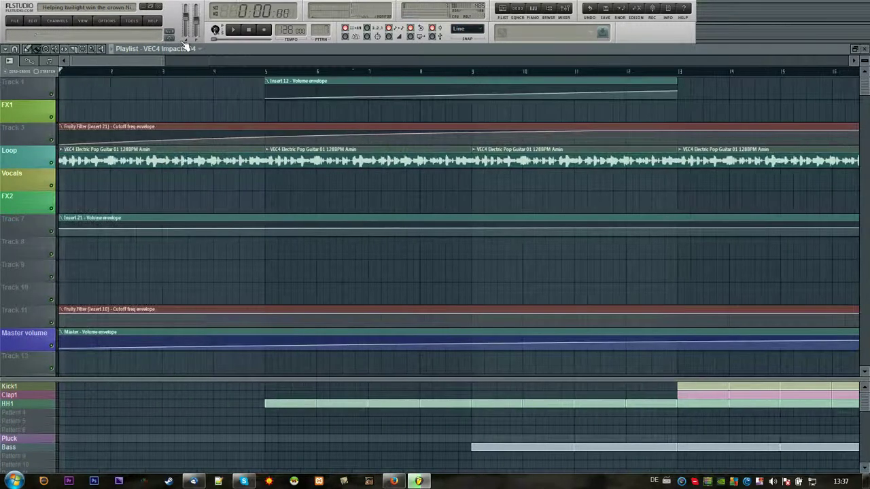
click(232, 30)
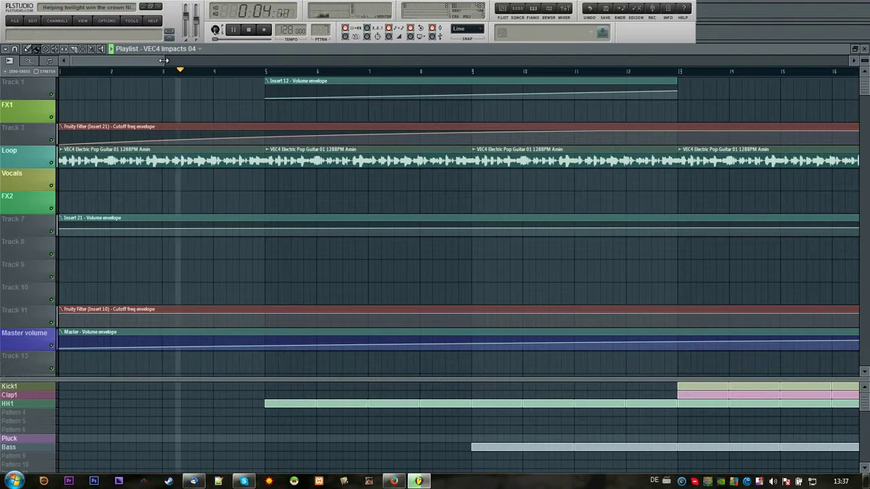
scroll(237, 73, down, 2)
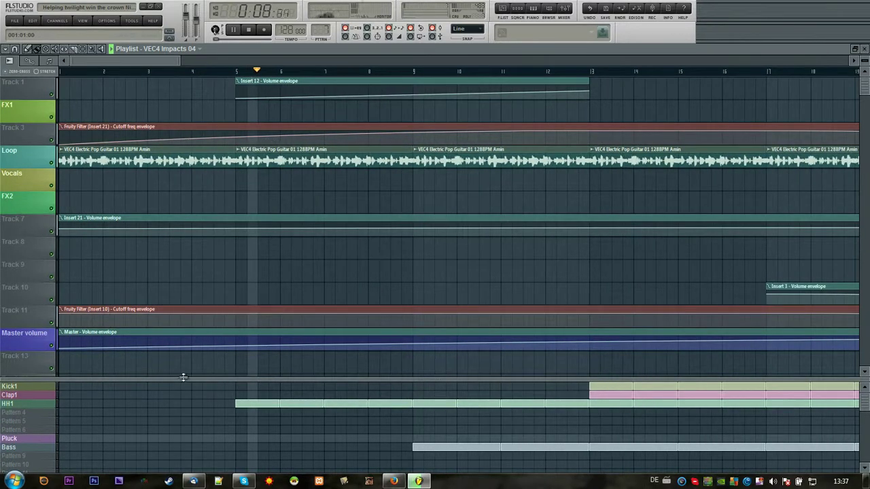
click(55, 403)
click(518, 10)
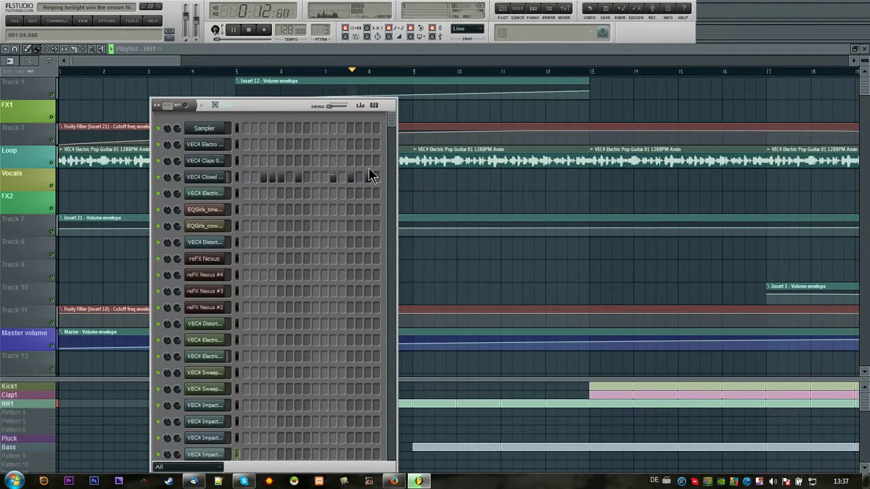
Step: Show the Bass pattern's reFX Nexus #3 notes in the piano roll during playback and return to the playlist
drag(170, 61, 190, 62)
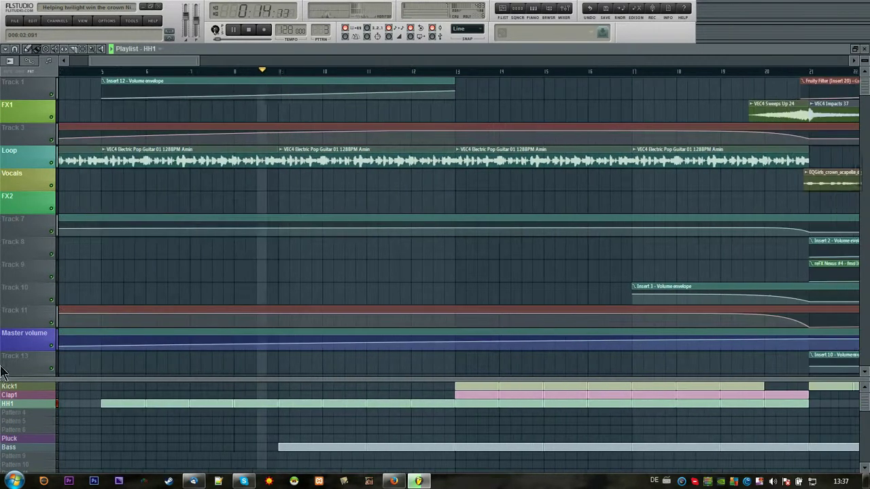
click(29, 448)
click(519, 9)
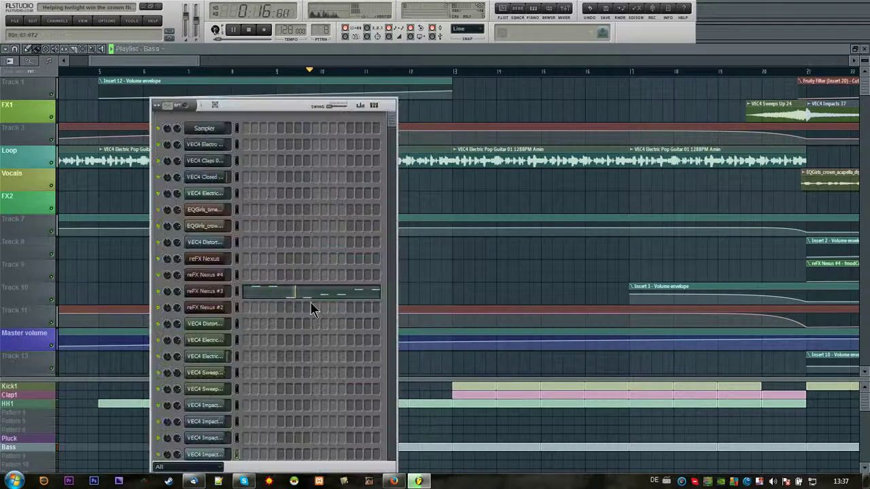
click(310, 296)
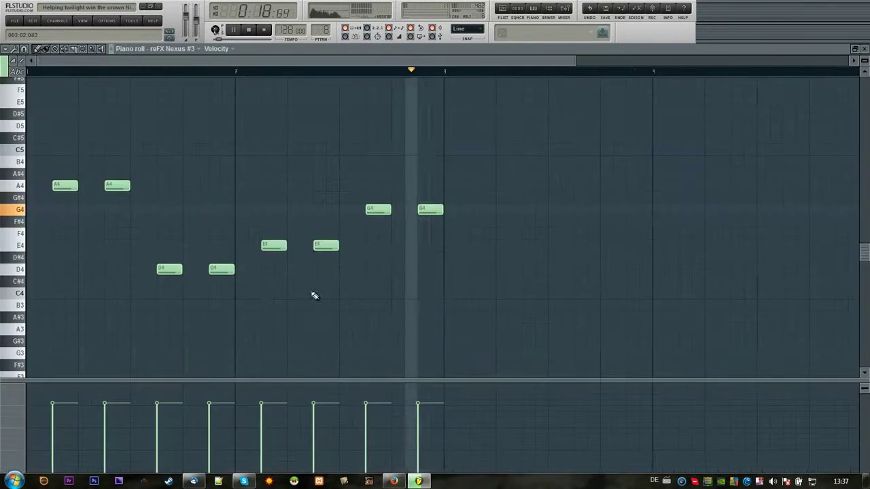
click(504, 11)
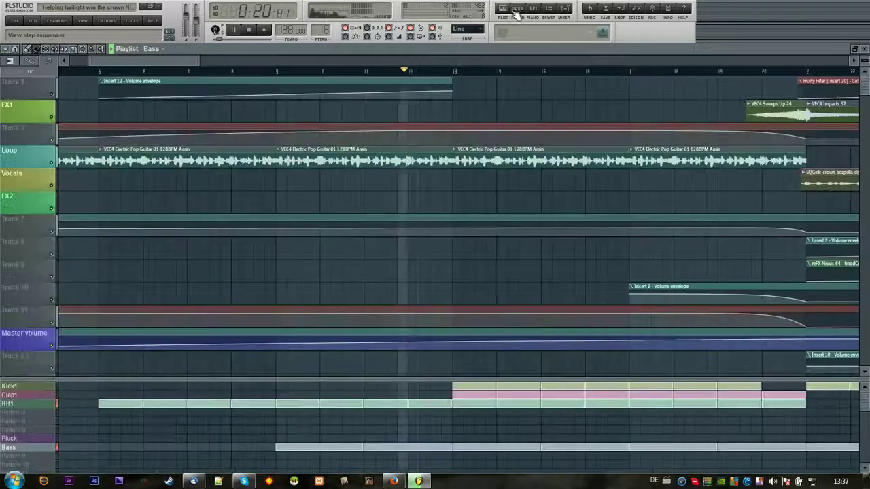
Step: Show the Kick1 pattern in the step sequencer, then follow playback in the playlist to the vocal entry around bar 21
click(518, 11)
click(224, 106)
click(233, 122)
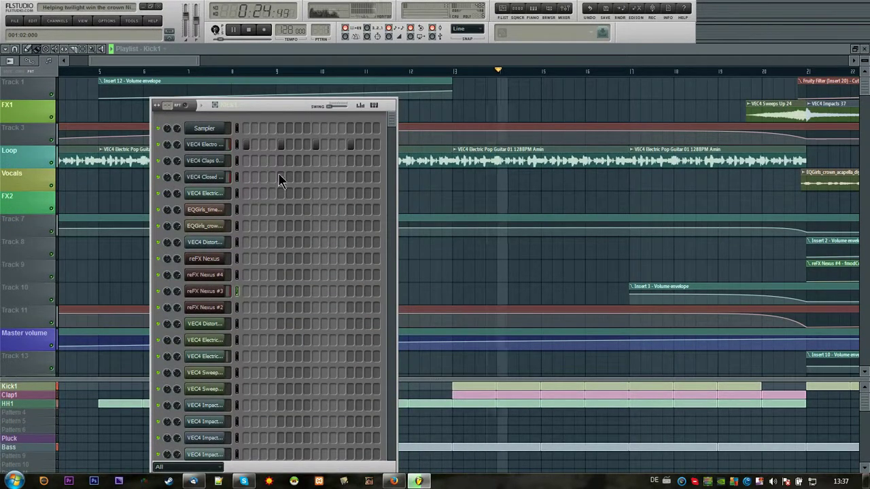
drag(169, 62, 226, 77)
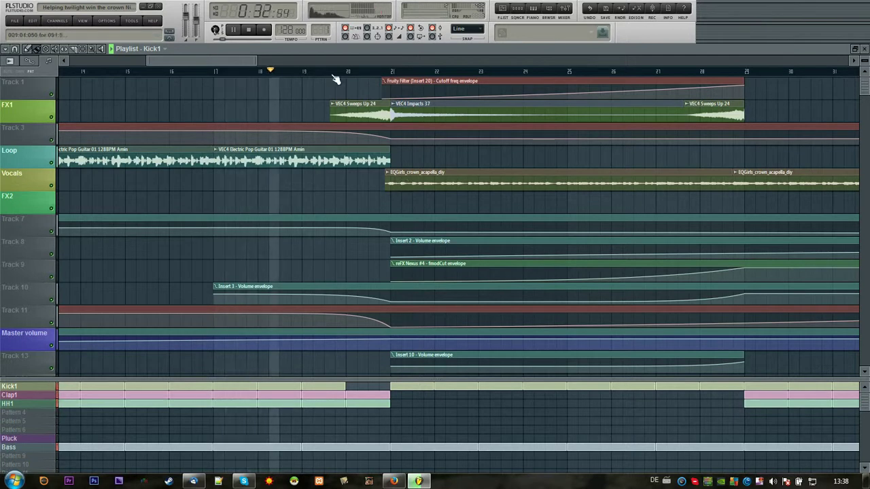
scroll(238, 71, right, 2)
scroll(238, 70, right, 5)
drag(303, 63, 223, 64)
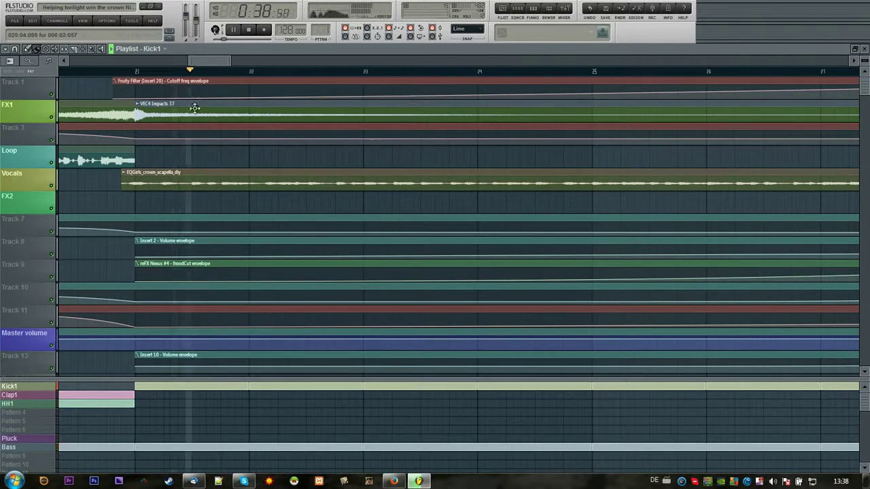
Step: Follow playback past bar 22 and show the Vocals mixer channel's Fruity Filter with its Cutoff freq control
drag(209, 68, 218, 68)
click(567, 9)
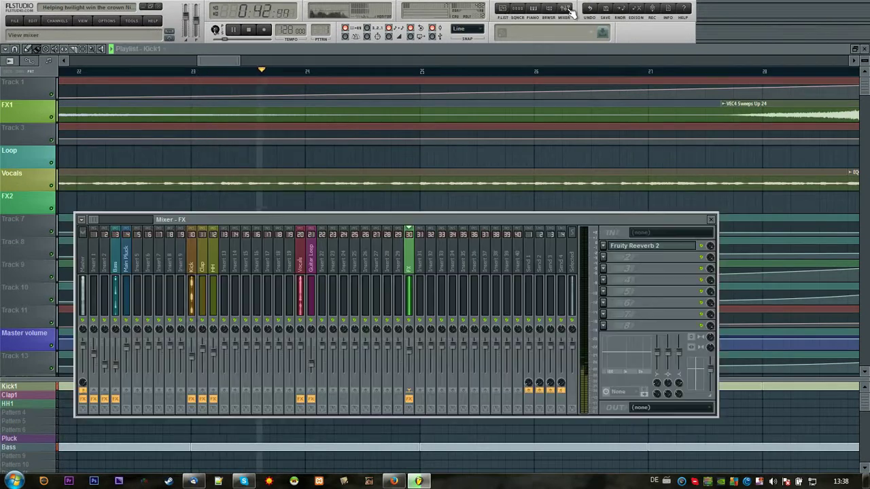
click(303, 272)
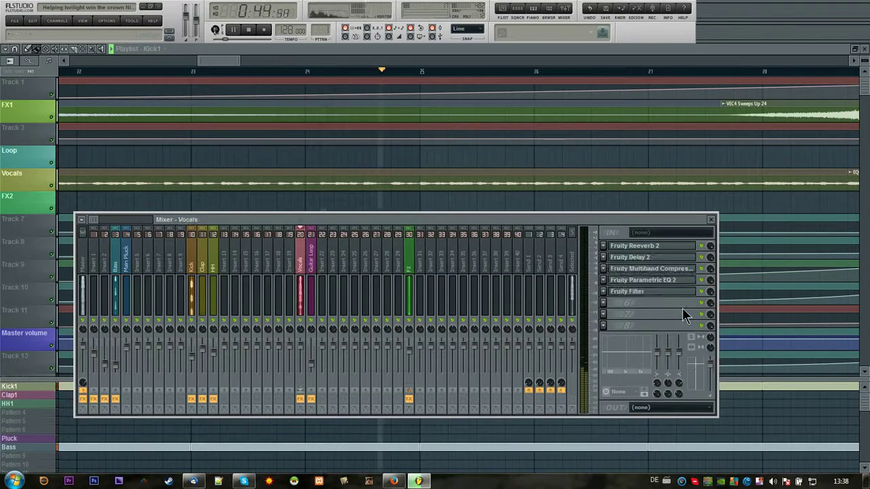
click(652, 292)
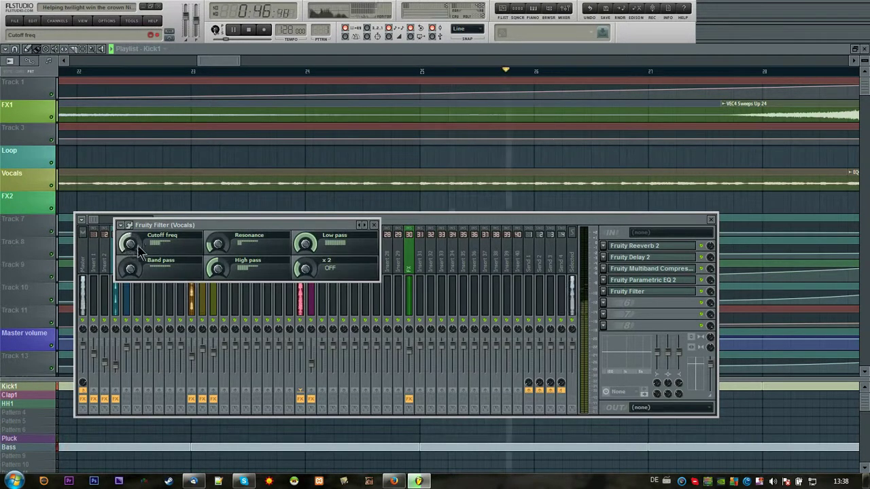
Step: Follow playback into bar 29 and show the Kick1, Clap1 and HH1 patterns one after another in the step sequencer
drag(228, 66, 303, 63)
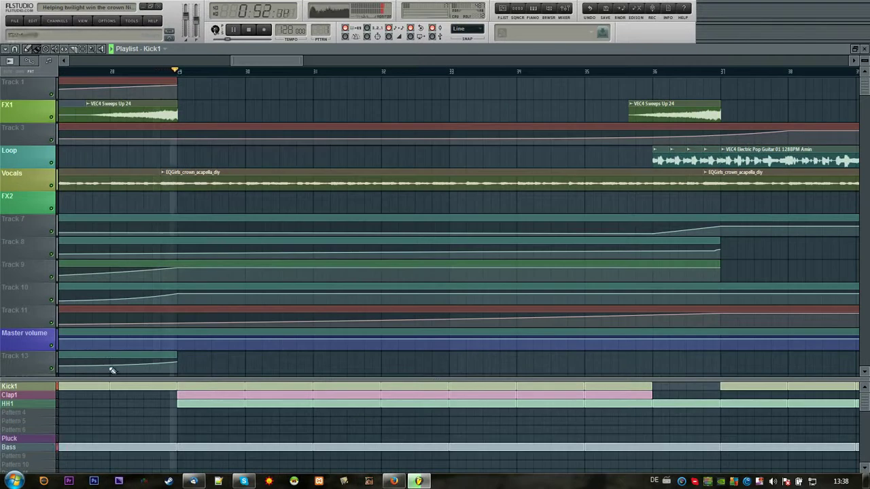
key(F6)
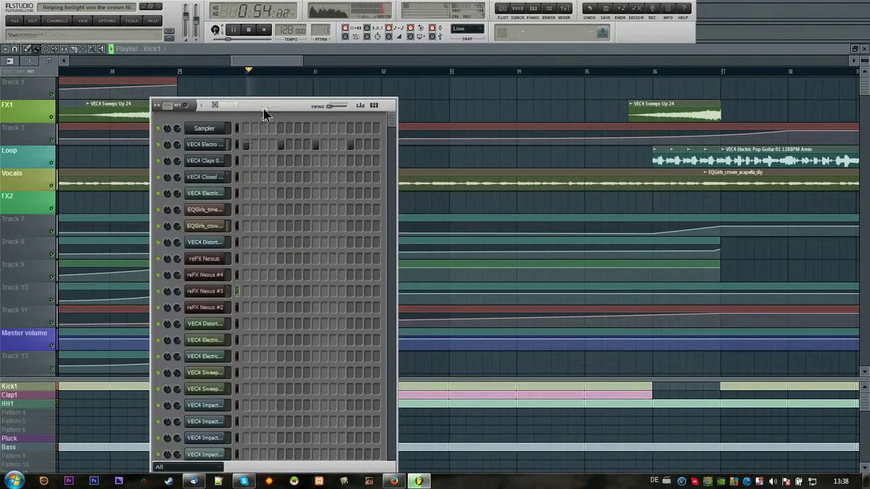
click(230, 106)
click(239, 127)
click(228, 105)
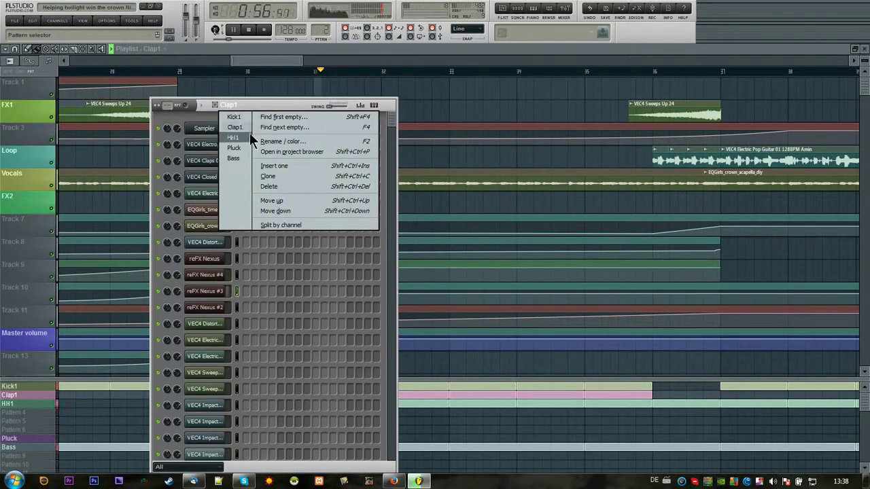
click(233, 137)
click(230, 106)
click(240, 118)
Step: Follow playback past the guitar loop's return at bar 36 and show the Clap1 pattern in the step sequencer around bar 41
drag(267, 63, 302, 62)
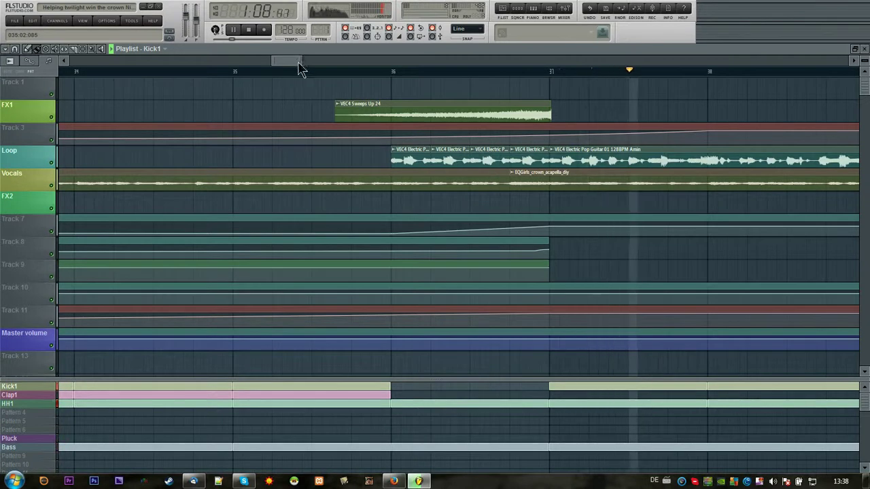
drag(299, 63, 355, 62)
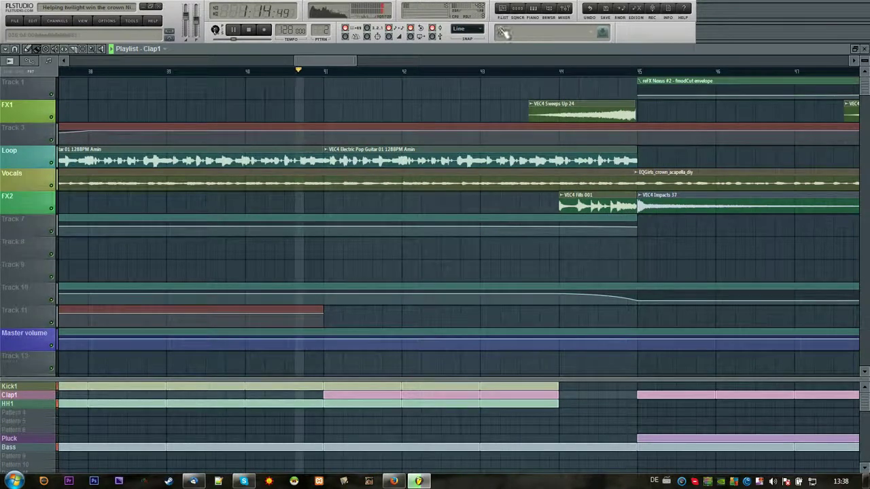
click(517, 14)
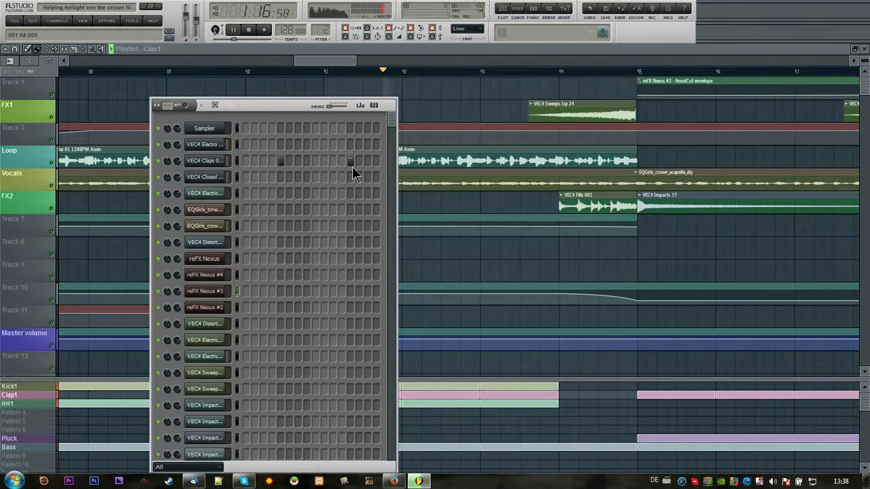
Step: Show the Pluck pattern's reFX Nexus #2 notes in the piano roll during the bar 45 section and return to the playlist
drag(333, 62, 363, 64)
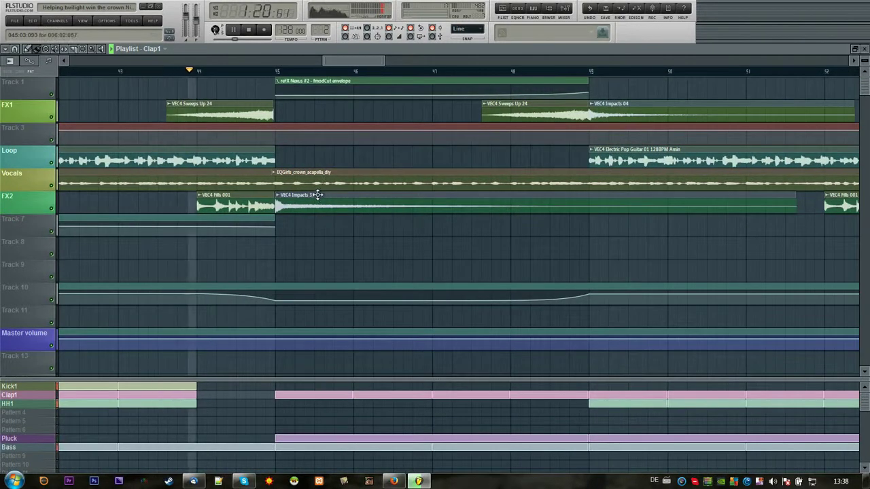
click(32, 440)
key(F6)
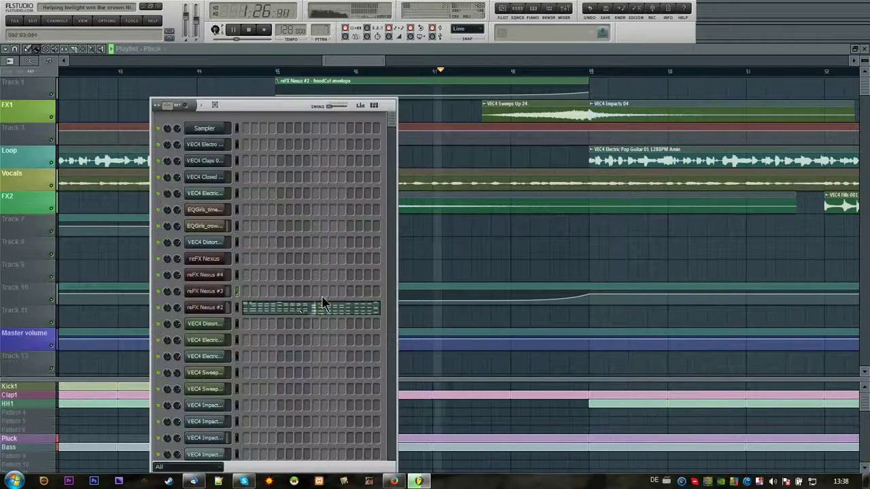
click(305, 309)
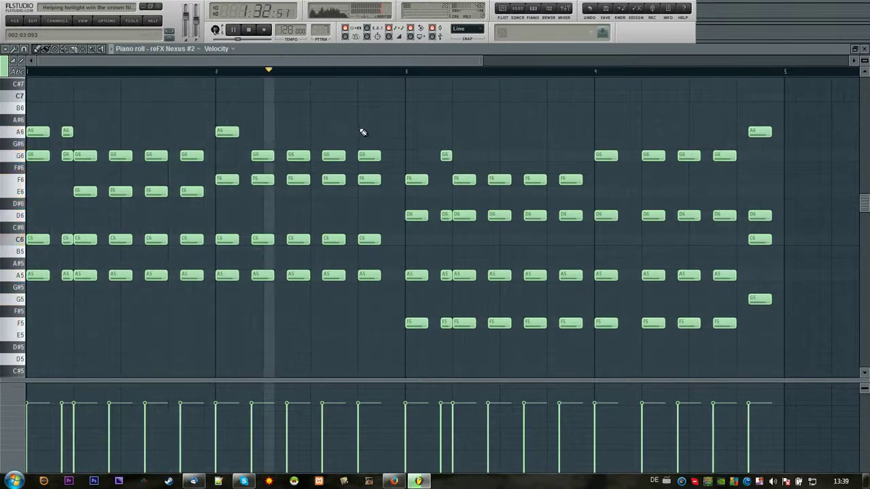
click(521, 9)
drag(438, 62, 474, 63)
click(519, 8)
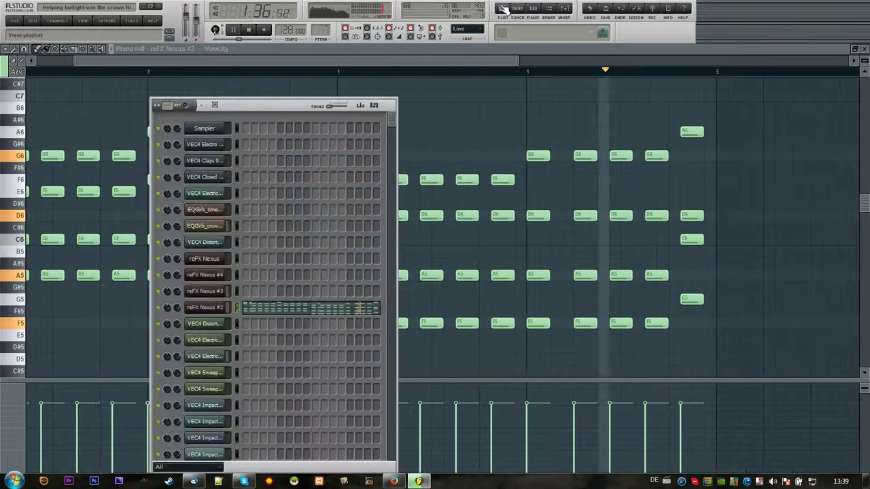
click(501, 8)
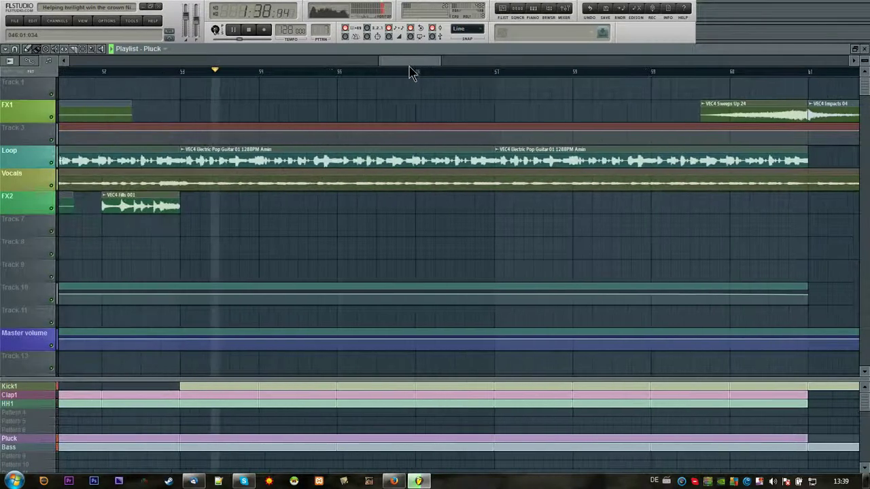
Step: Show the Kick1 pattern in the step sequencer after its bar 53 entry and follow playback to the section from bar 61
click(34, 387)
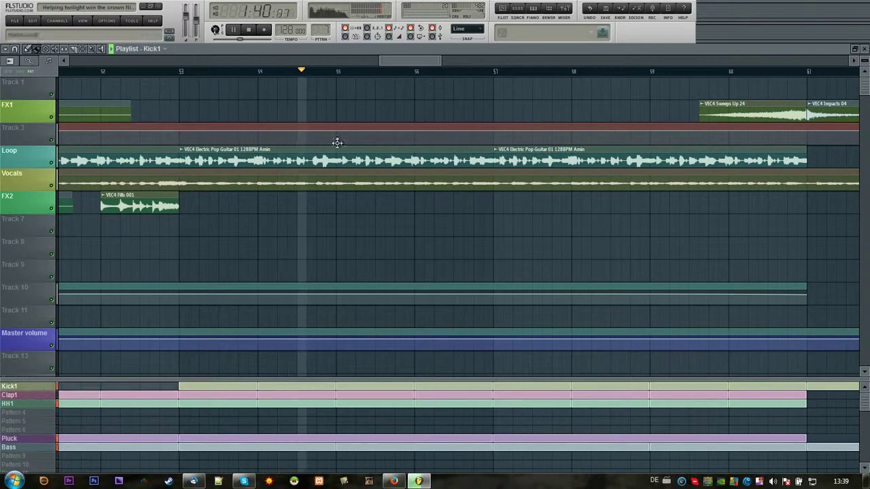
click(521, 13)
click(427, 66)
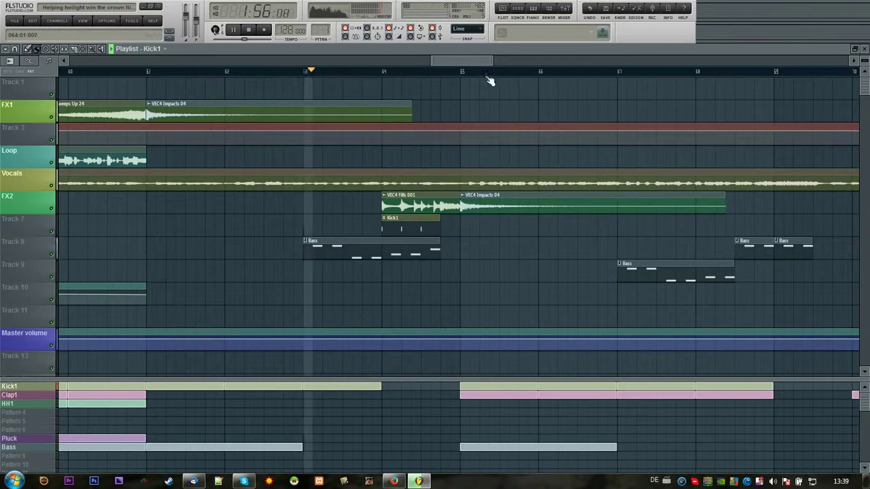
Step: Follow playback past the Bass clips and show the Clap1 pattern and the HH1 clip at bar 73 in the step sequencer
drag(491, 61, 509, 64)
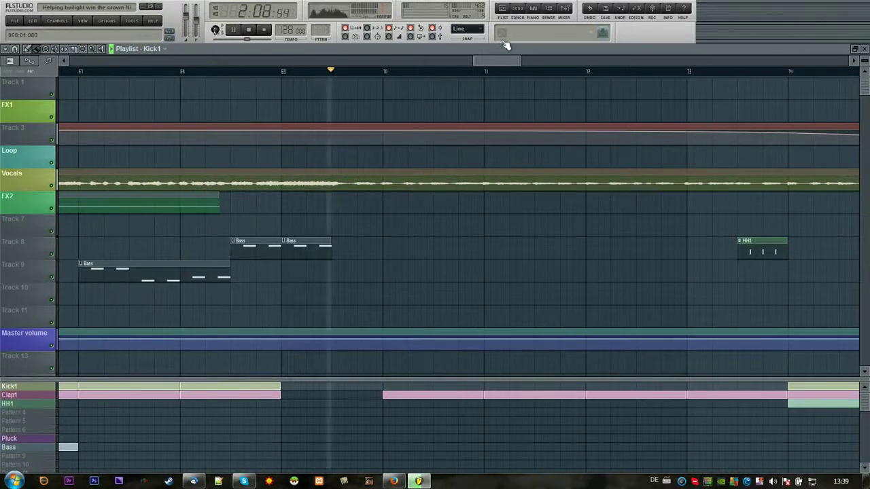
drag(498, 63, 508, 64)
click(27, 395)
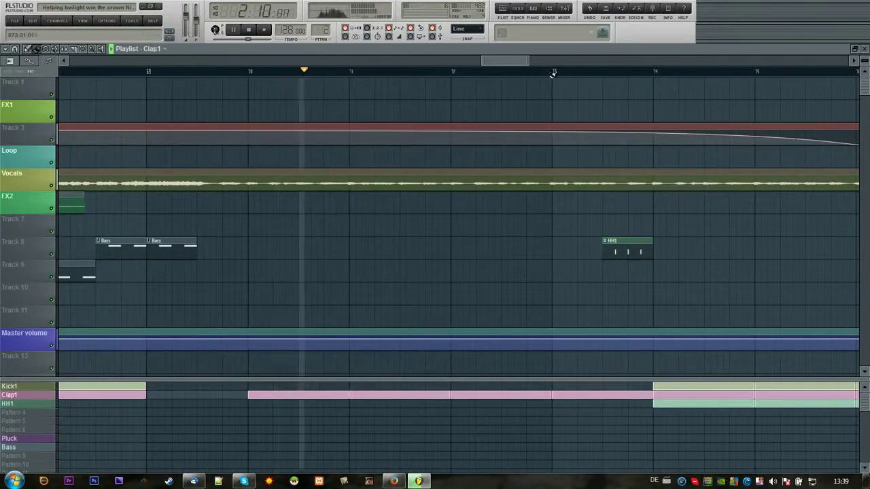
click(527, 14)
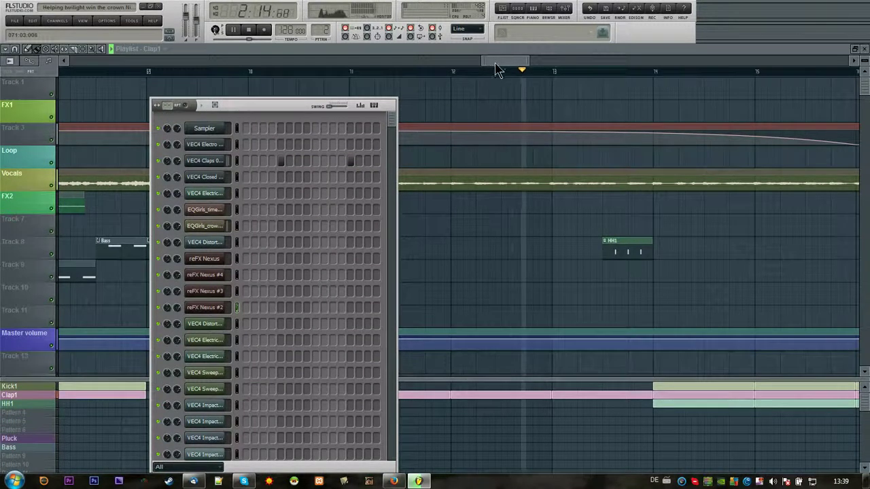
drag(495, 65, 507, 65)
double_click(436, 249)
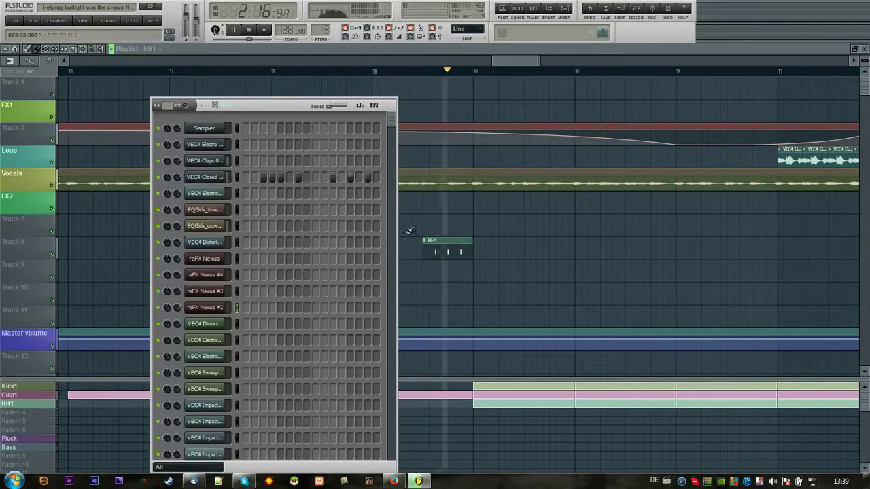
Step: Follow playback from VEC4 Impacts 04 at bar 78 to the Pluck's return, inspect its piano roll notes and return to the playlist
drag(510, 68, 547, 65)
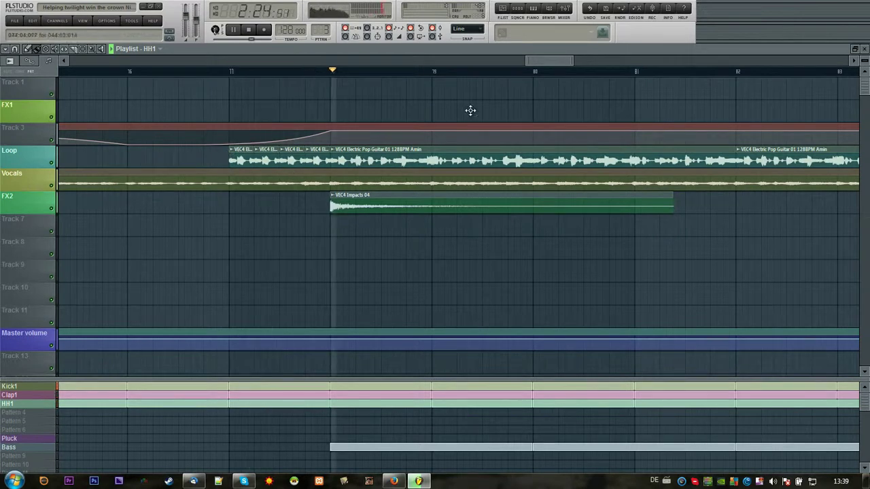
drag(550, 70, 560, 68)
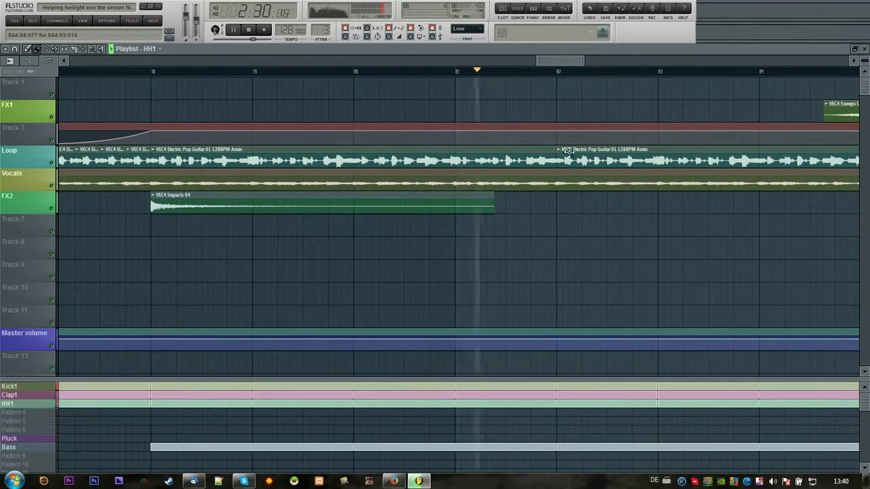
drag(557, 59, 595, 59)
click(24, 441)
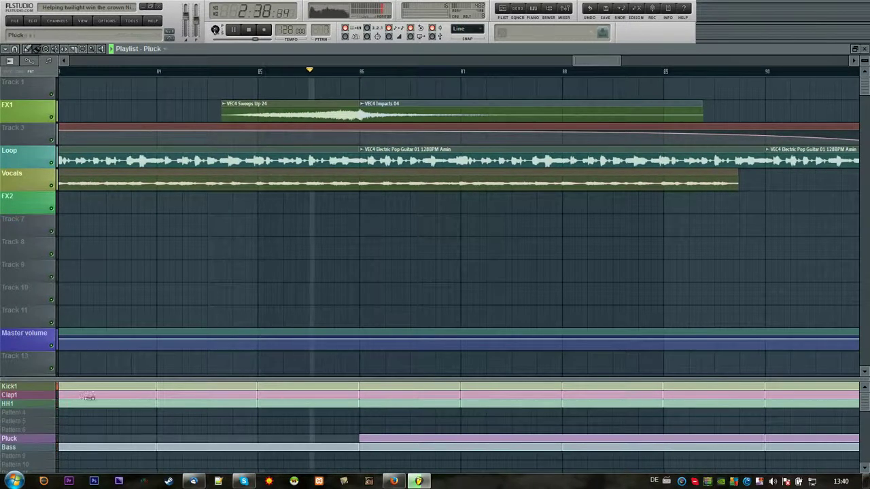
key(F7)
drag(465, 63, 427, 61)
drag(482, 61, 449, 60)
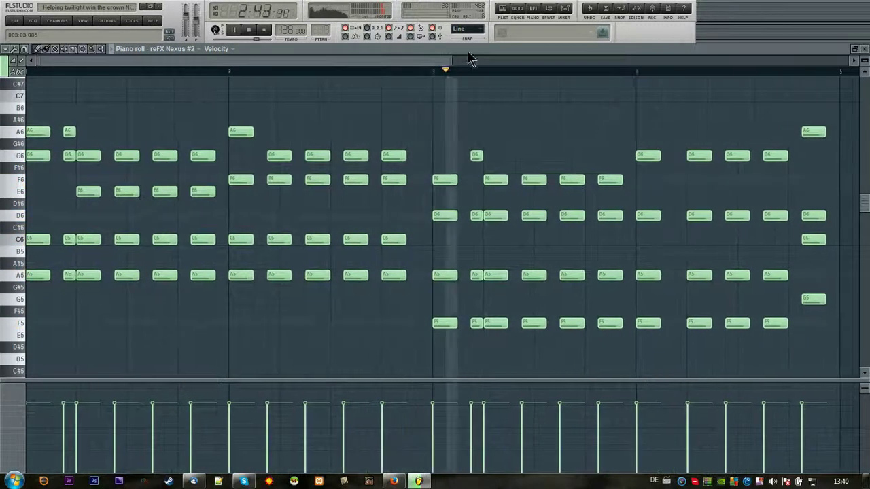
click(509, 9)
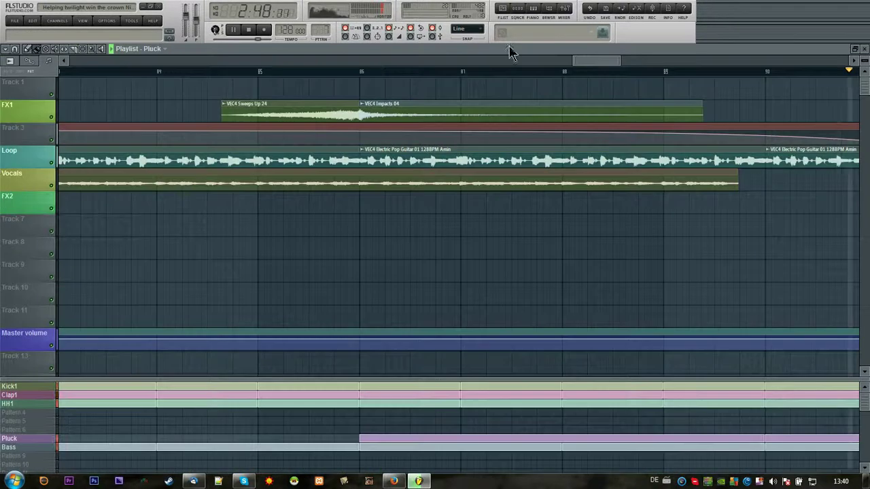
Step: Follow playback into the outro and show the Master mixer channel with its Fruity Limiter
drag(586, 61, 711, 55)
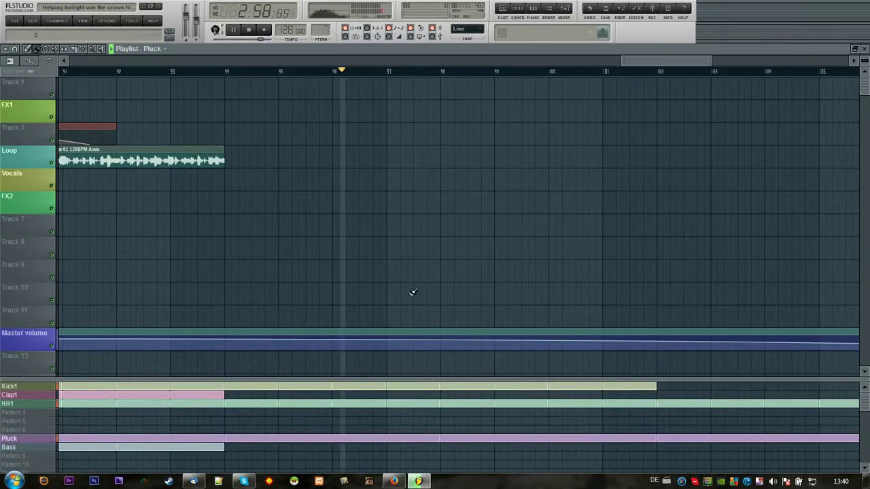
drag(704, 63, 719, 61)
click(565, 10)
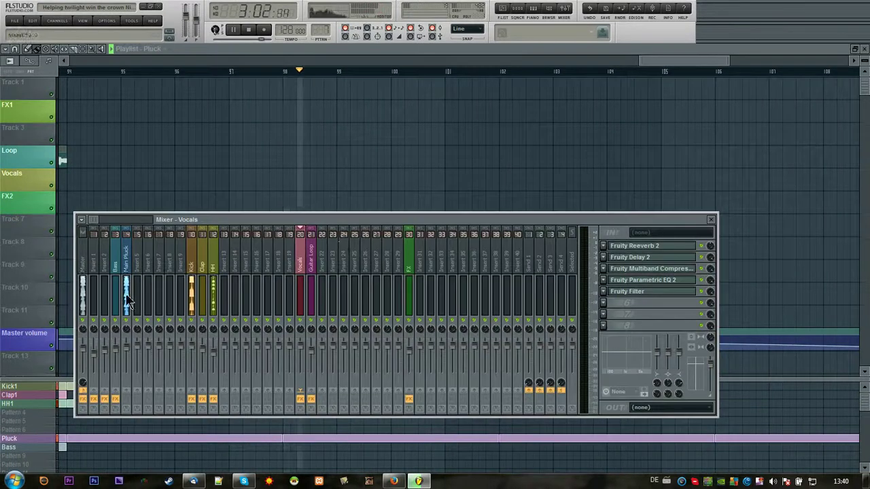
click(89, 269)
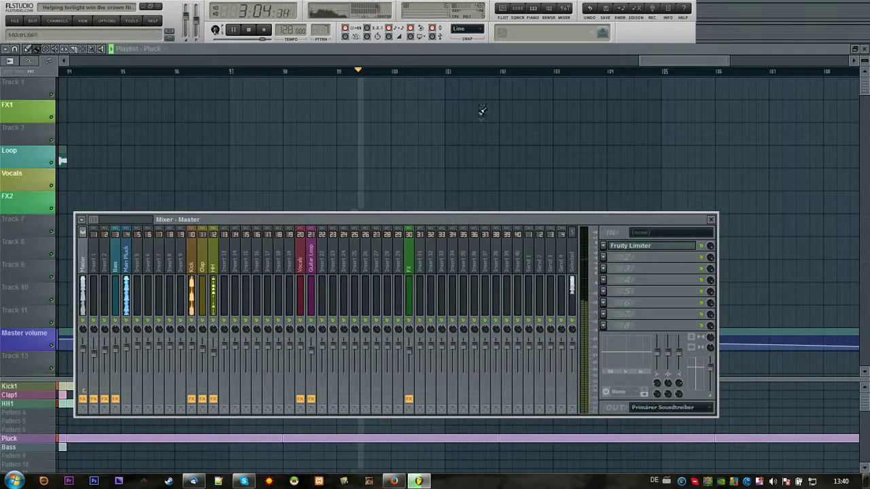
Step: Show the Master volume fade-out envelope with the mixer during the outro, and zoom the playlist out to the whole arrangement
drag(685, 62, 707, 62)
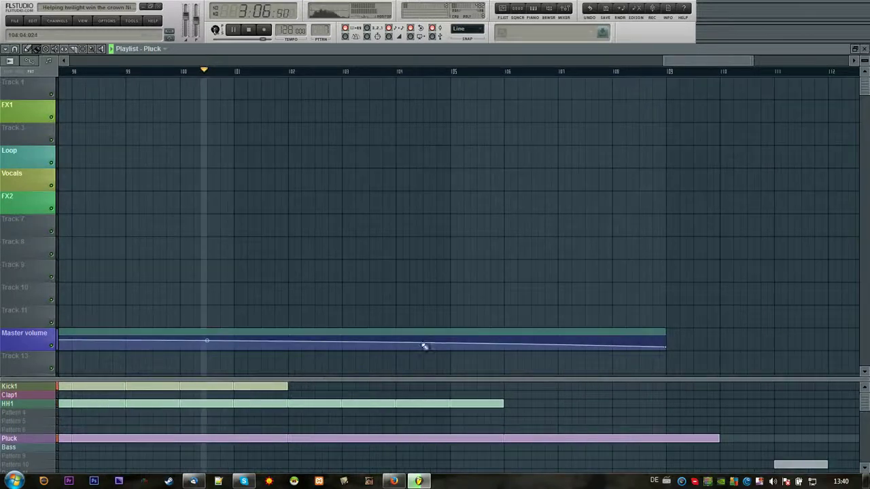
click(574, 17)
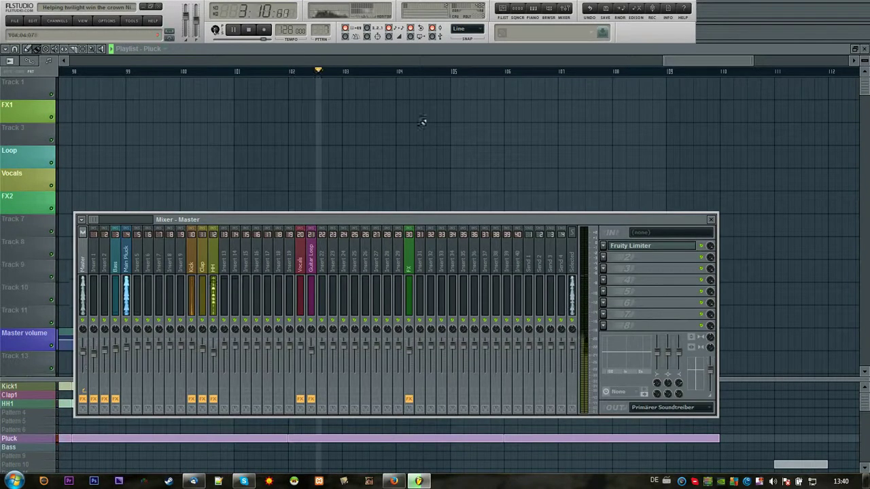
drag(671, 64, 691, 77)
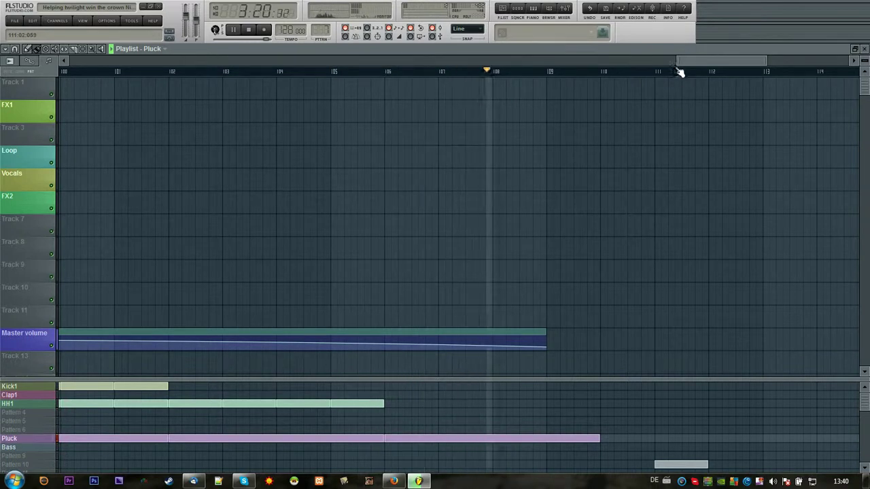
drag(679, 62, 4, 85)
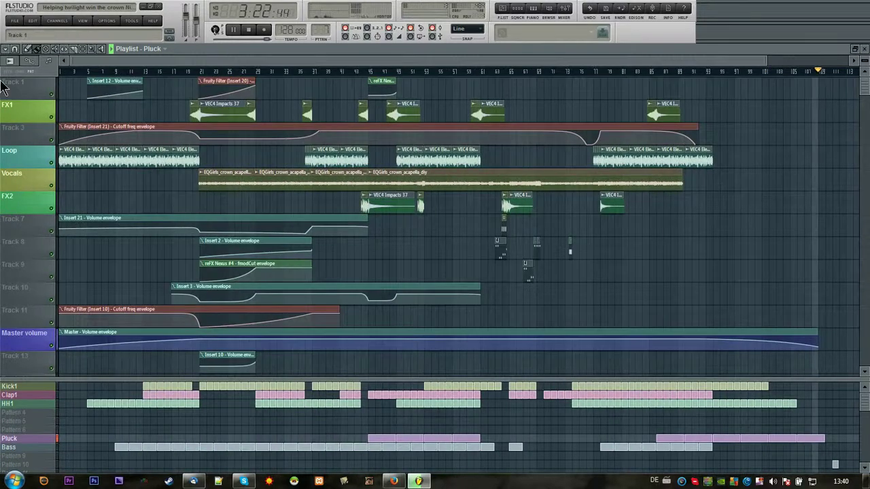